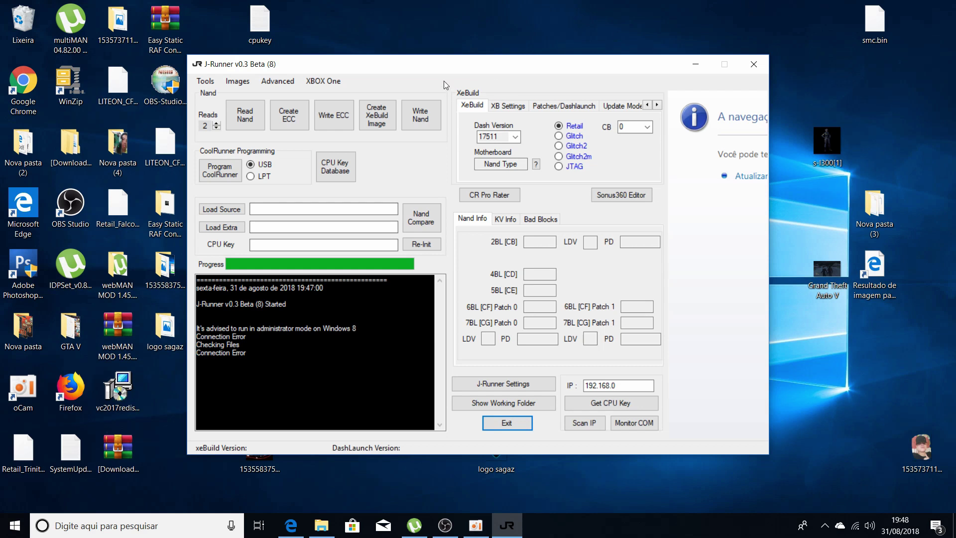
Browse for a source image in Documentos > Programas Assistencia > Nands retail-20180725T132823Z-001 > Nands retail.
{"action": "left_click_drag", "start_coordinate": [441, 74], "coordinate": [458, 72]}
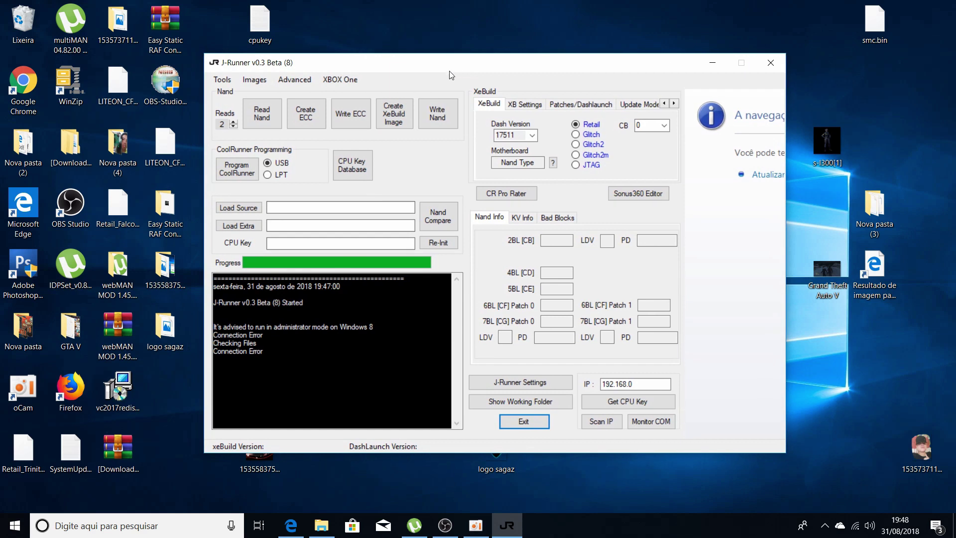
{"action": "left_click", "coordinate": [241, 207]}
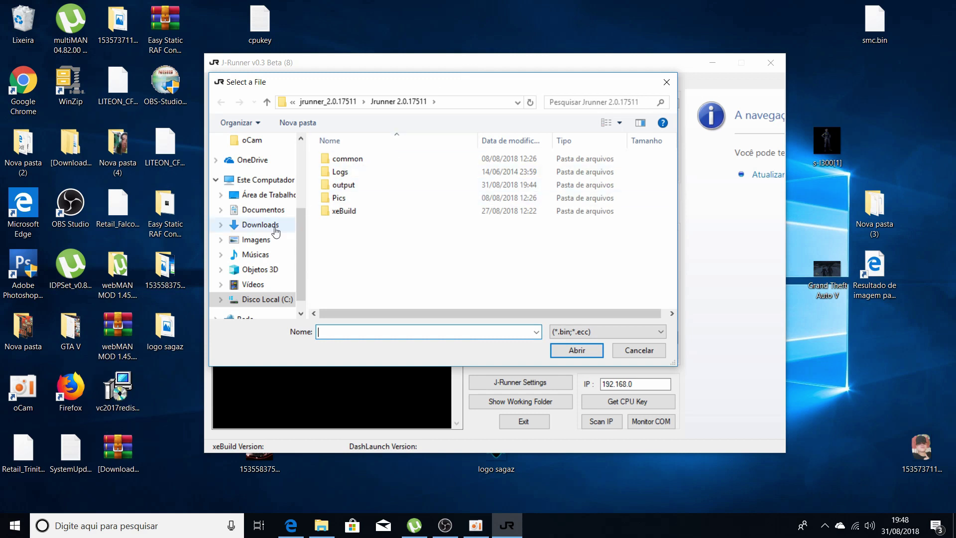
{"action": "left_click", "coordinate": [267, 211]}
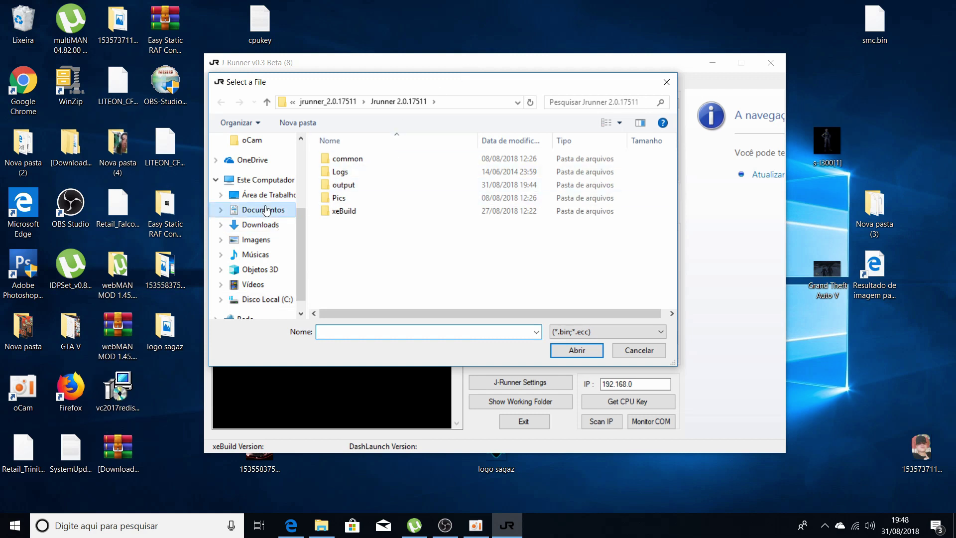
{"action": "left_click", "coordinate": [606, 262]}
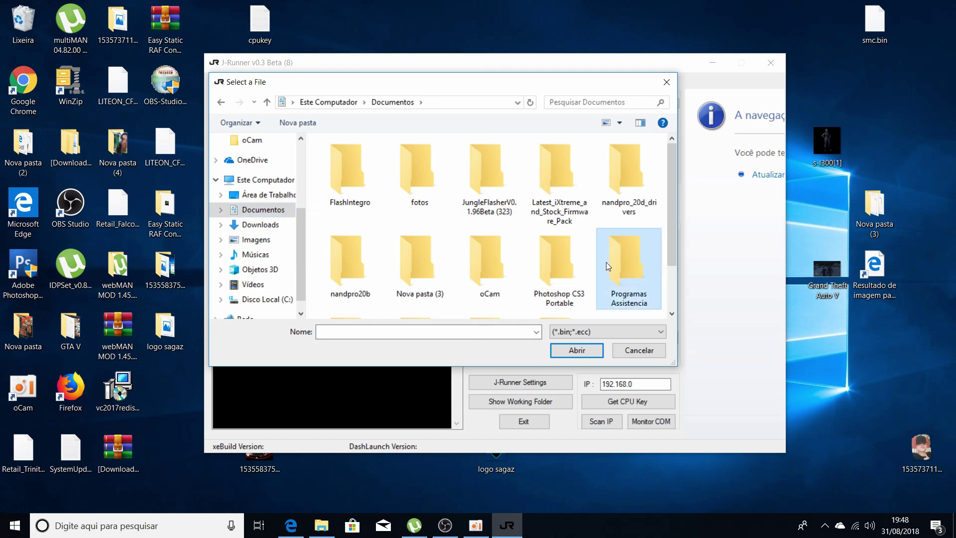
{"action": "double_click", "coordinate": [605, 261]}
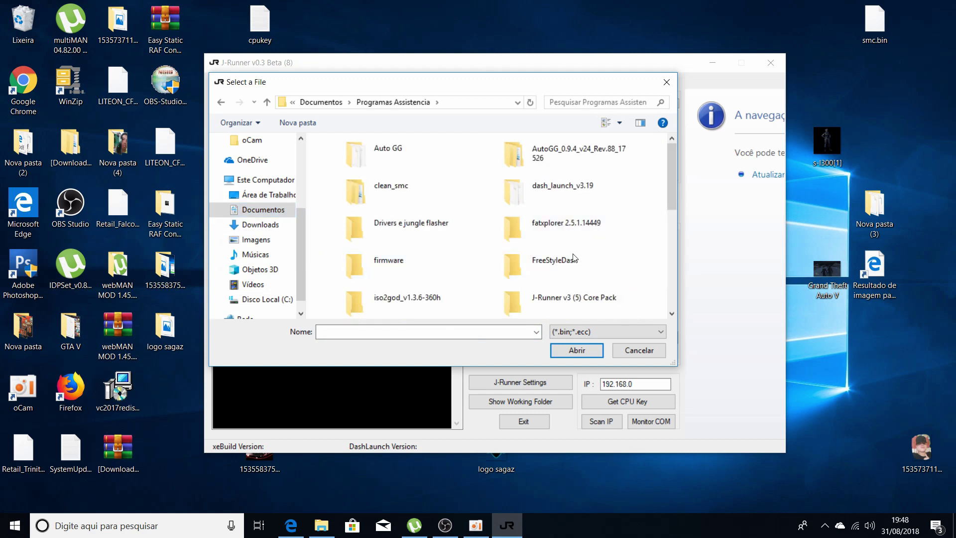
{"action": "scroll", "coordinate": [636, 229], "scroll_direction": "down", "scroll_amount": 2}
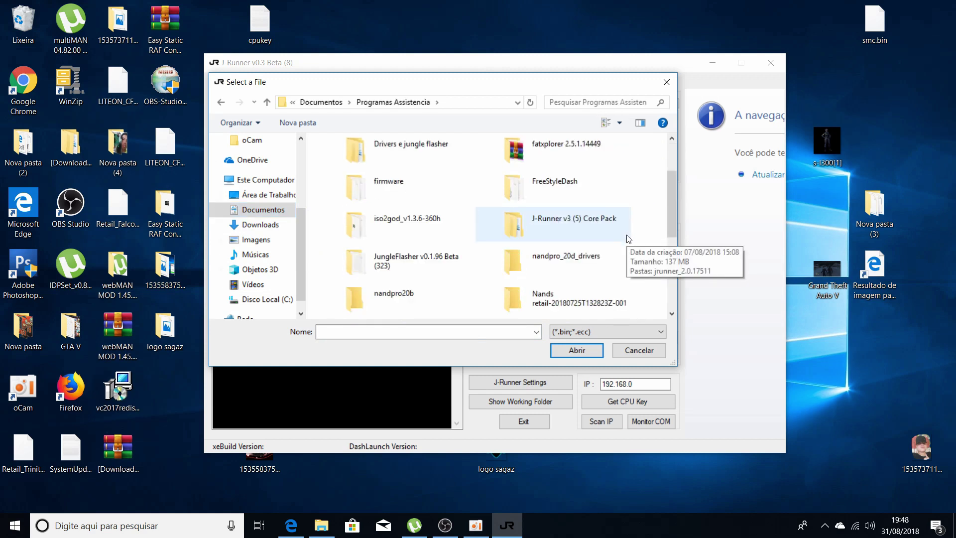
{"action": "double_click", "coordinate": [563, 301]}
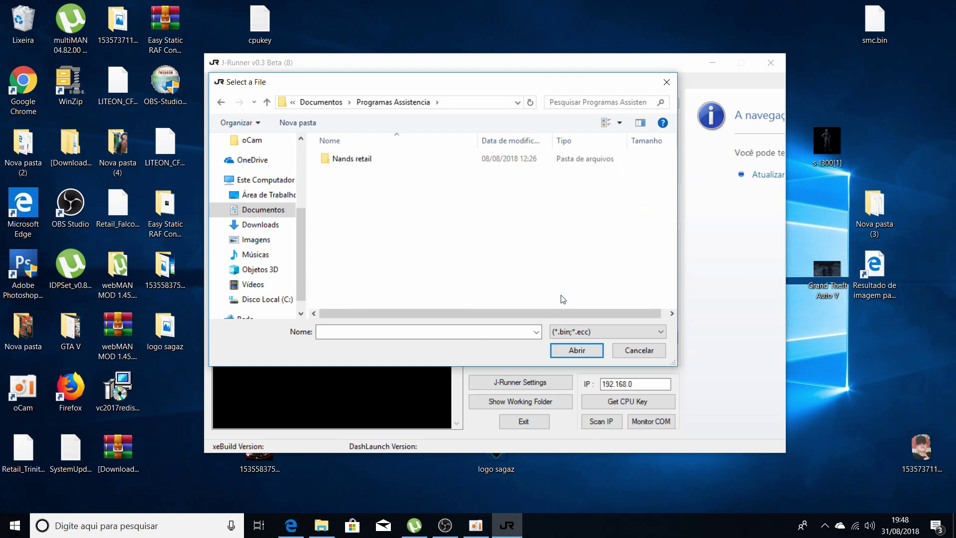
{"action": "double_click", "coordinate": [342, 161]}
Move the Corona 4gb retail folder into the trinity retail folder.
{"action": "left_click", "coordinate": [343, 162]}
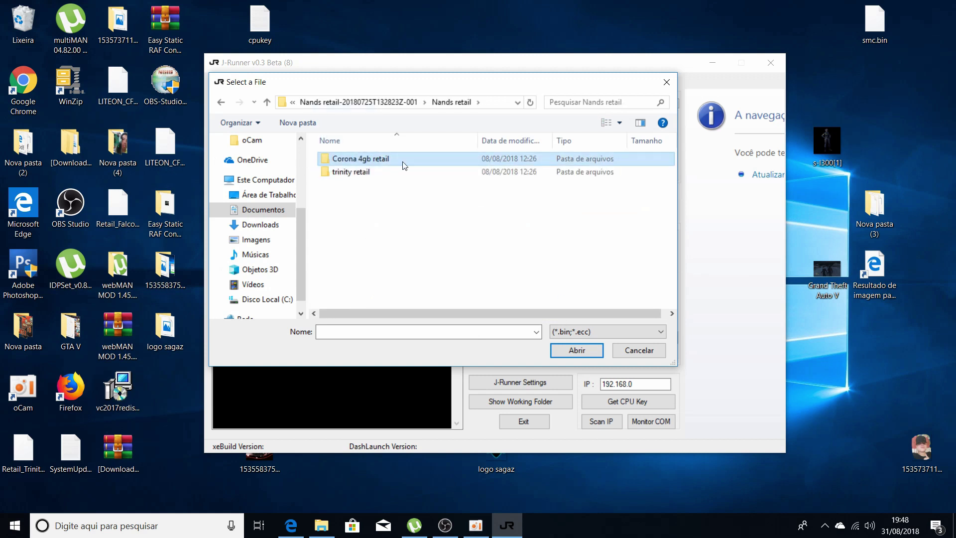
{"action": "key", "text": "Down"}
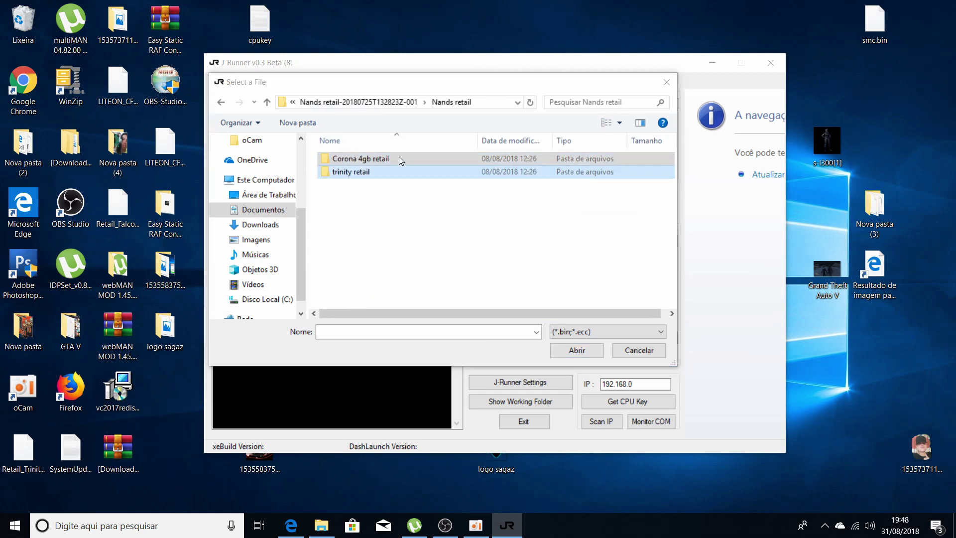
{"action": "left_click_drag", "start_coordinate": [402, 162], "coordinate": [402, 163]}
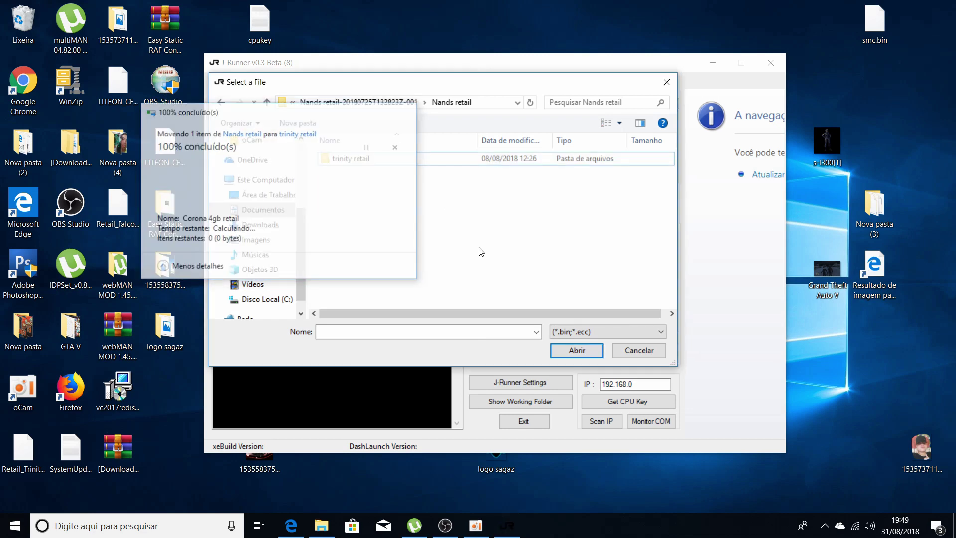
Load the Corona4g .bin NAND dump from the numbered folder inside trinity retail > Corona 4gb retail as the source.
{"action": "double_click", "coordinate": [386, 160]}
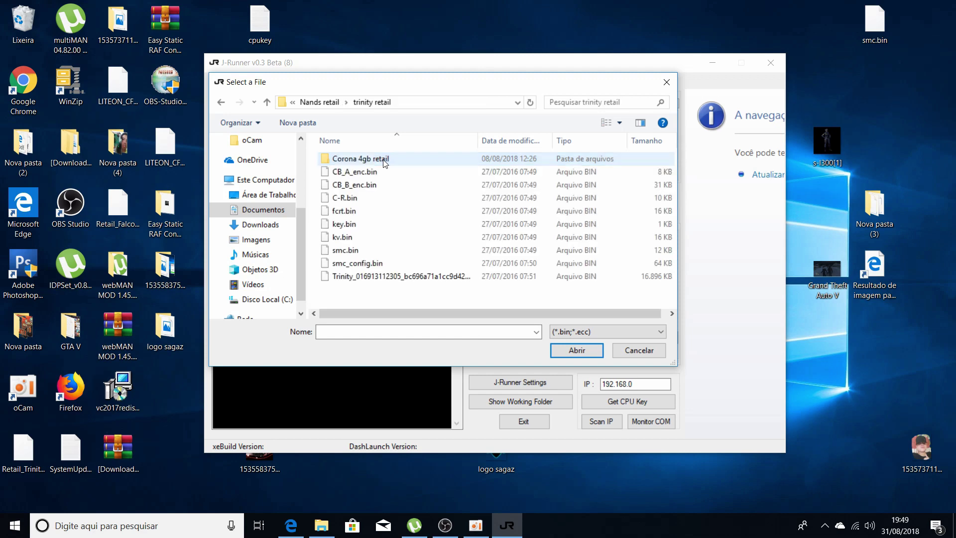
{"action": "double_click", "coordinate": [387, 160]}
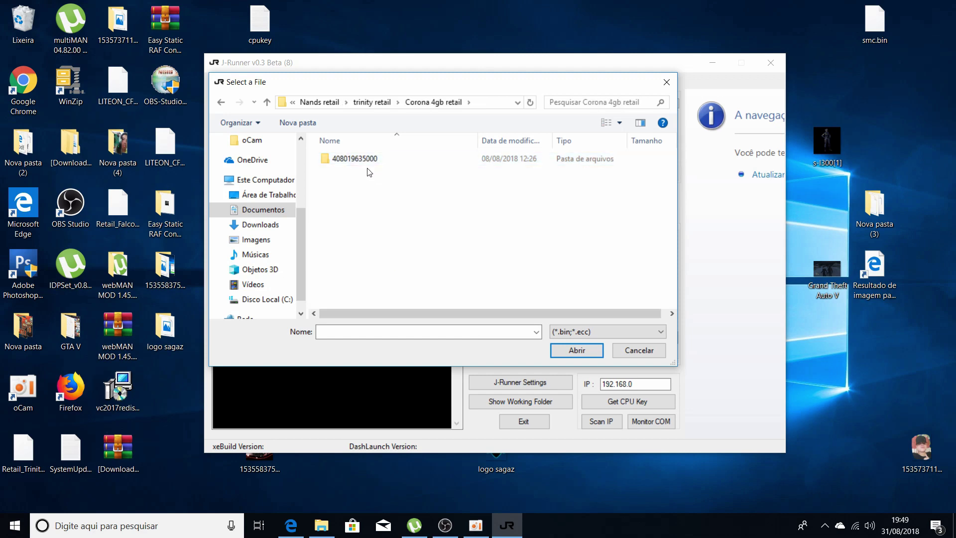
{"action": "double_click", "coordinate": [371, 160]}
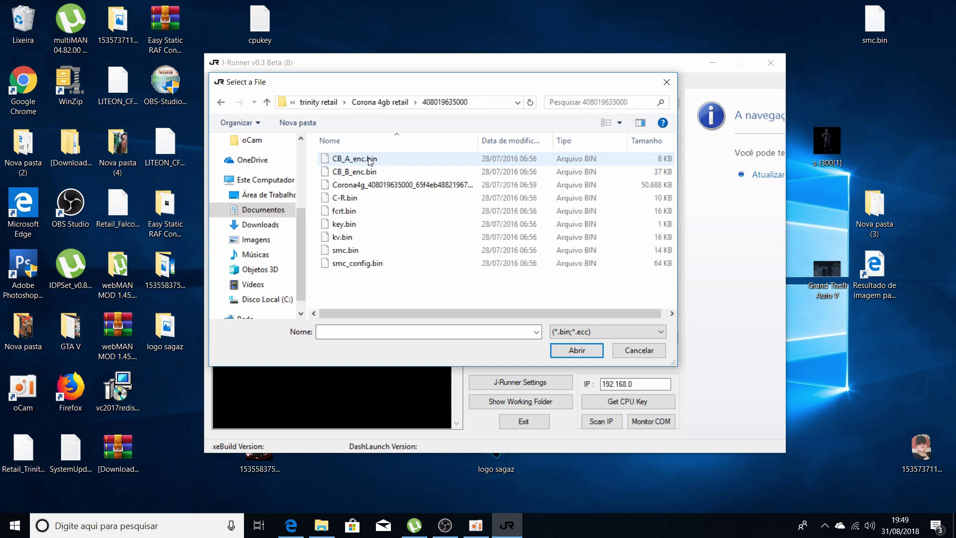
{"action": "double_click", "coordinate": [381, 185]}
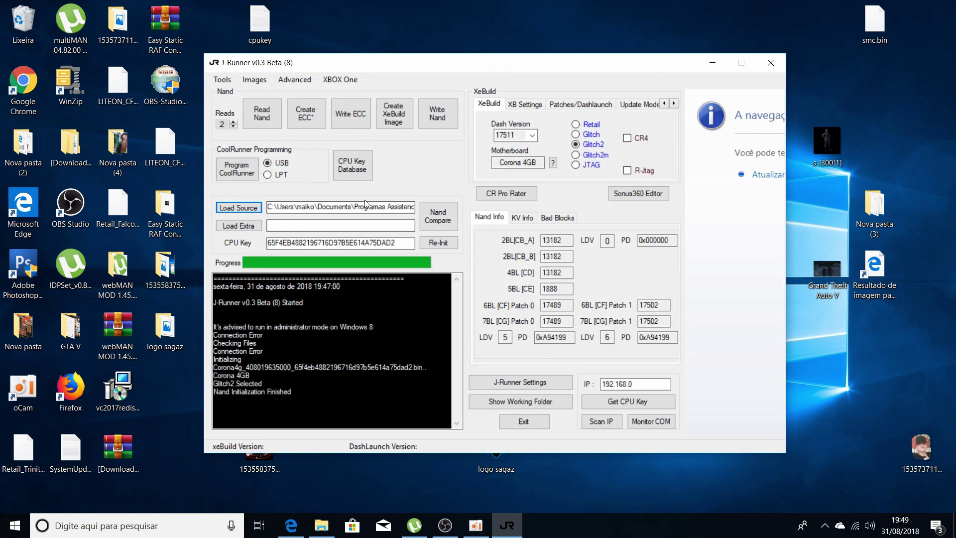
Extract the loaded NAND's files, then switch to File Explorer and open the new Extracts folder inside Jrunner 2.0.17511 > output.
{"action": "left_click", "coordinate": [232, 82]}
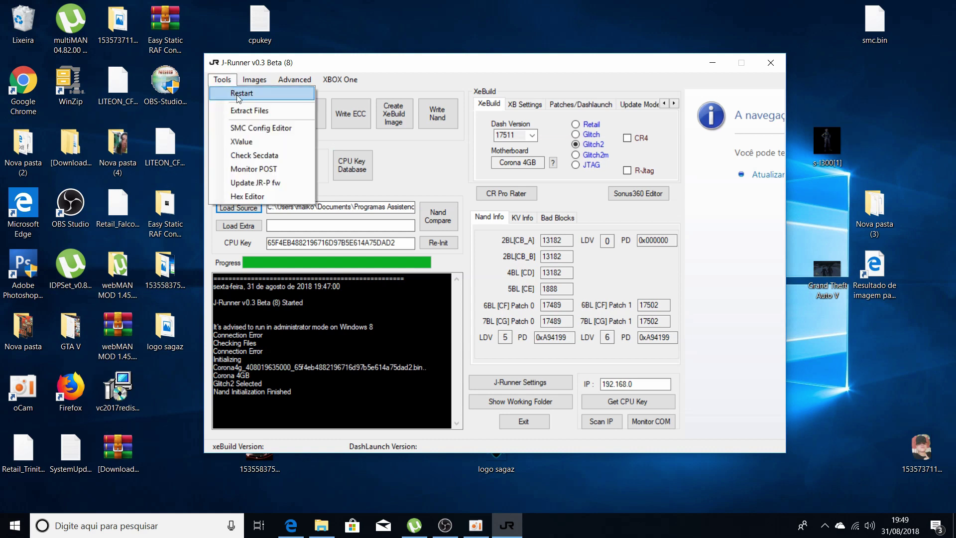
{"action": "left_click", "coordinate": [243, 113]}
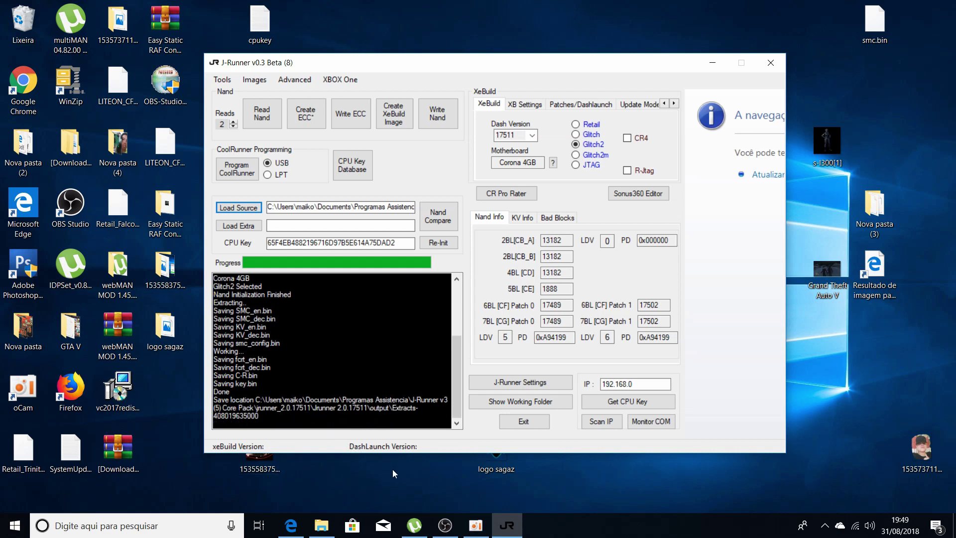
{"action": "left_click", "coordinate": [326, 533]}
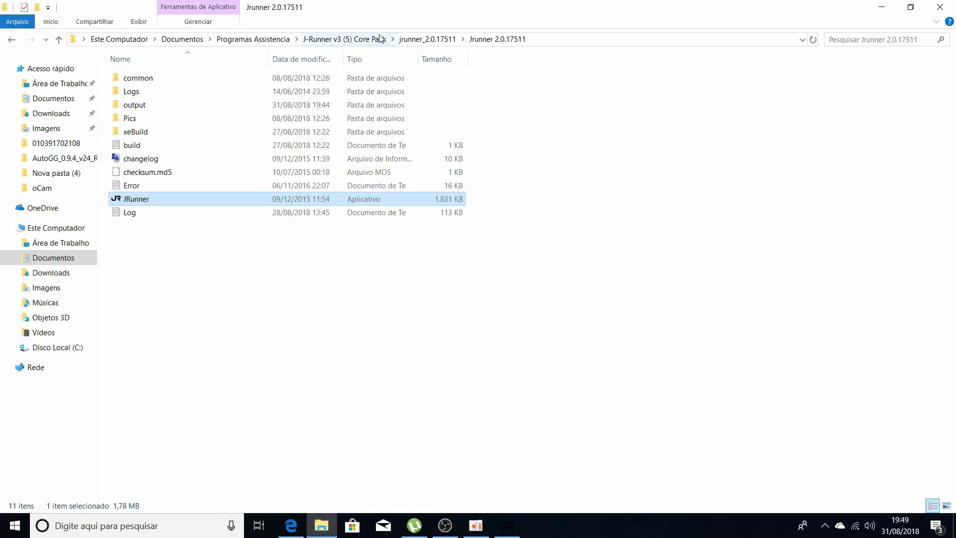
{"action": "left_click", "coordinate": [424, 42]}
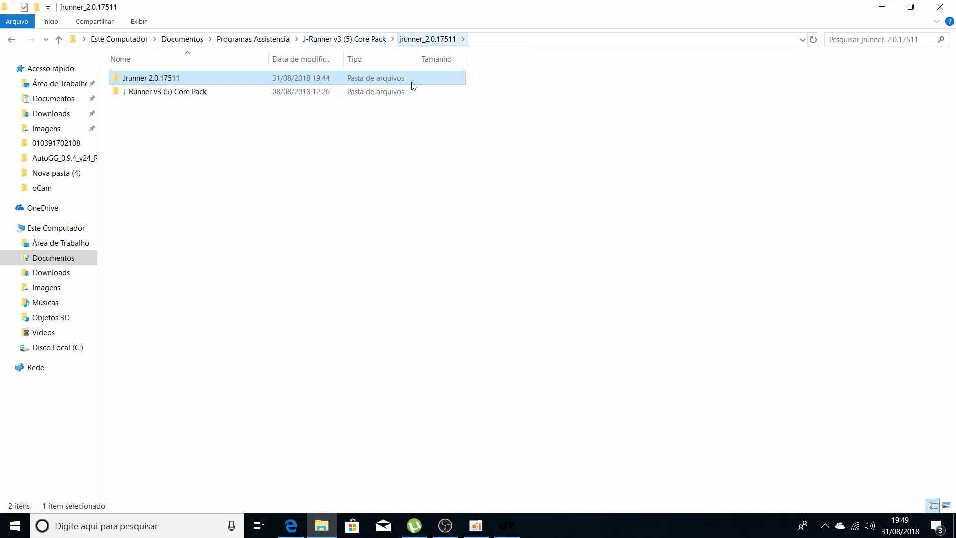
{"action": "double_click", "coordinate": [238, 77]}
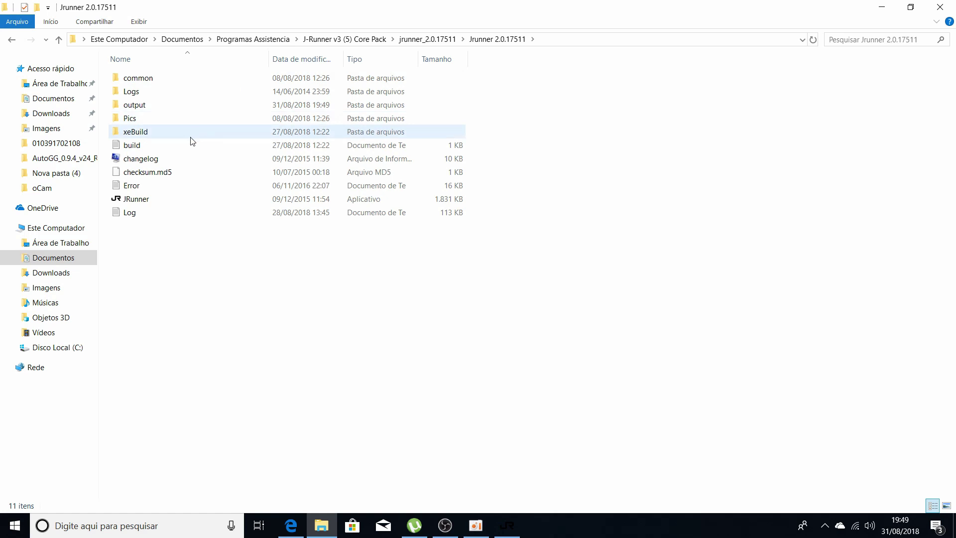
{"action": "double_click", "coordinate": [201, 105]}
{"action": "double_click", "coordinate": [192, 82]}
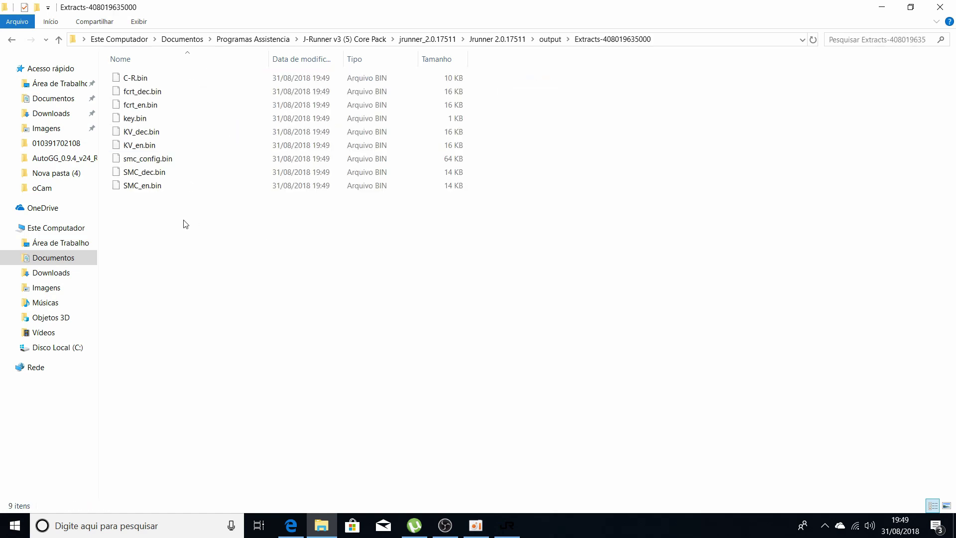
Create a new folder in the Extracts folder, keeping the default name Nova pasta.
{"action": "right_click", "coordinate": [245, 249]}
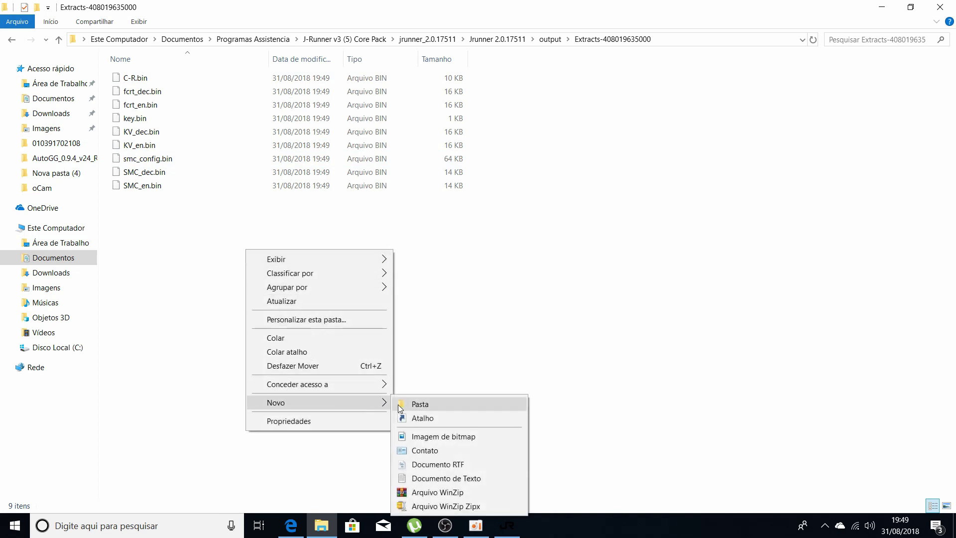
{"action": "left_click", "coordinate": [399, 407]}
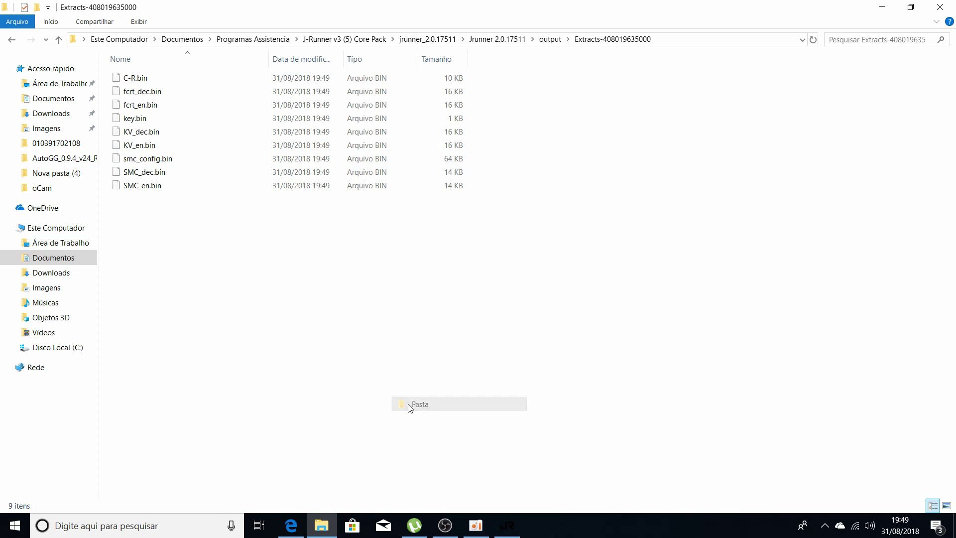
{"action": "left_click", "coordinate": [288, 330]}
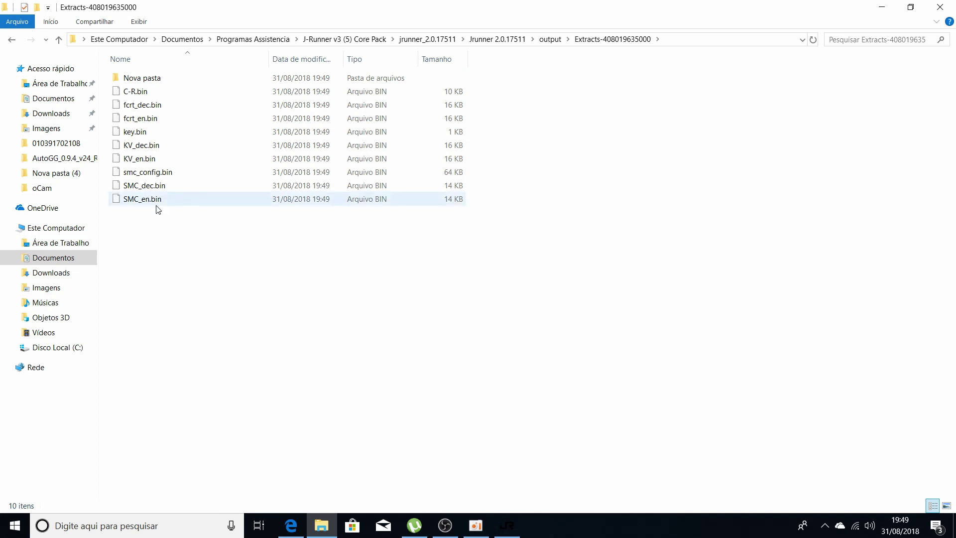
Rename the file fcrt_dec.bin to fcrt.bin.
{"action": "left_click", "coordinate": [143, 107]}
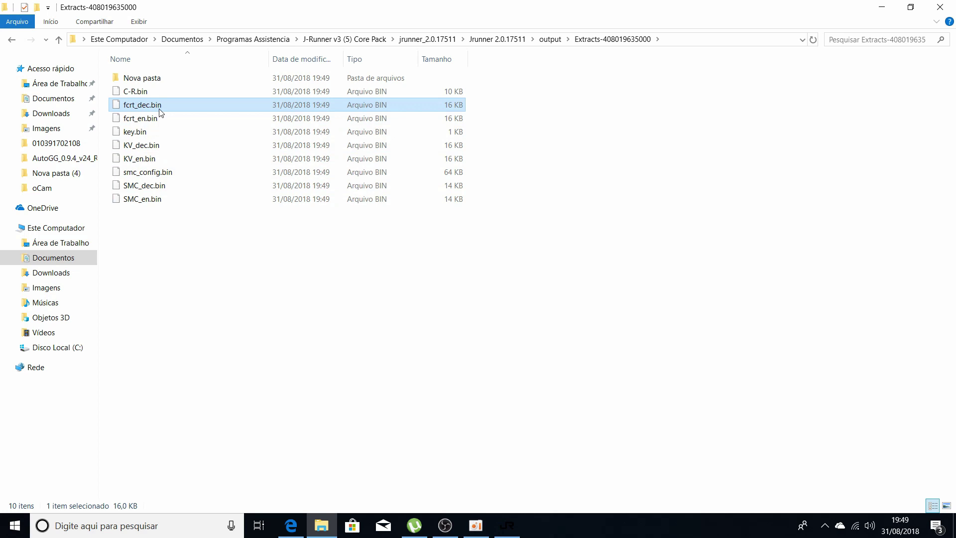
{"action": "right_click", "coordinate": [159, 110]}
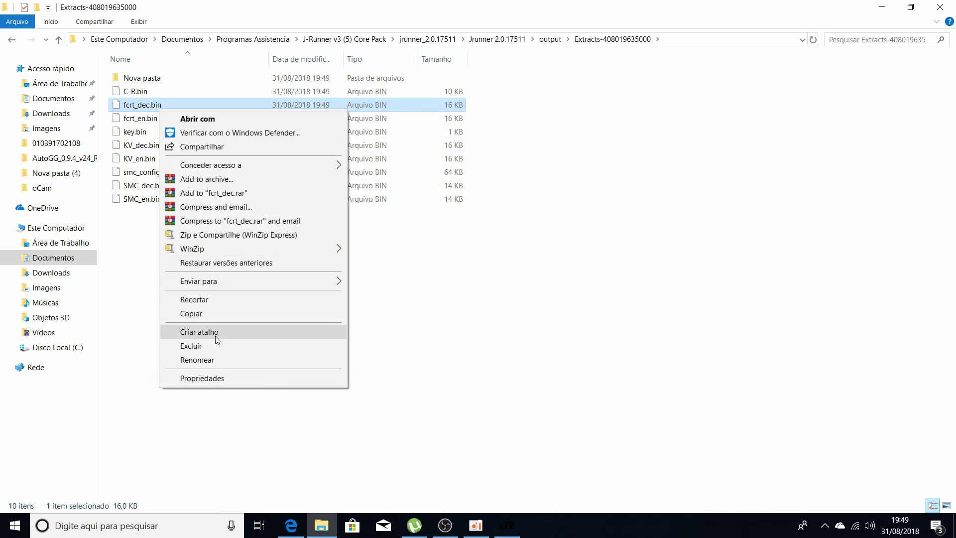
{"action": "left_click", "coordinate": [219, 363]}
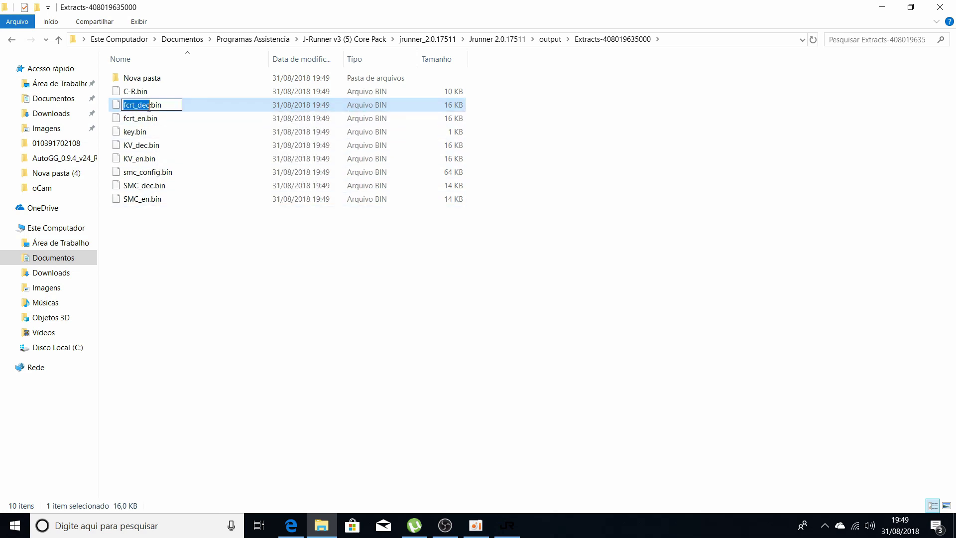
{"action": "left_click_drag", "start_coordinate": [150, 105], "coordinate": [135, 106]}
{"action": "key", "text": "BackSpace"}
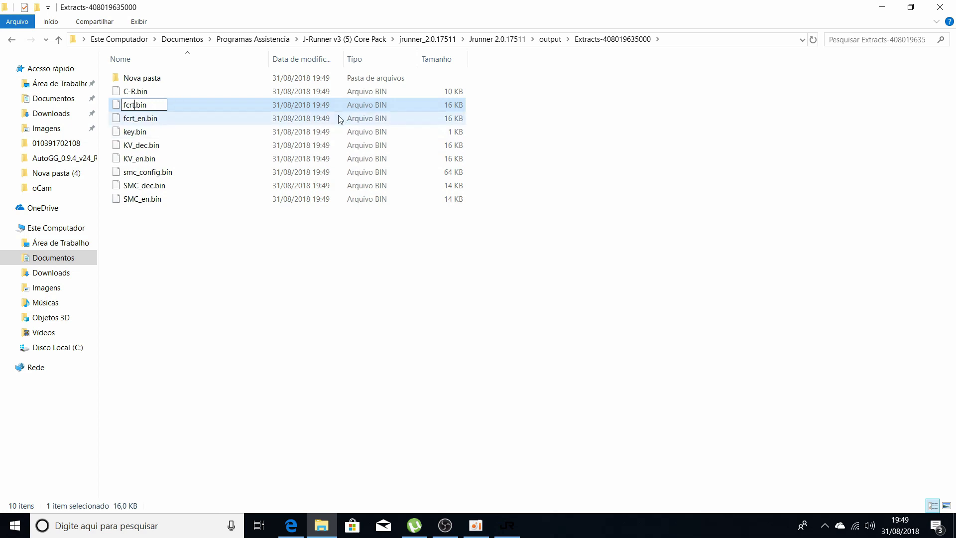
{"action": "left_click", "coordinate": [237, 301]}
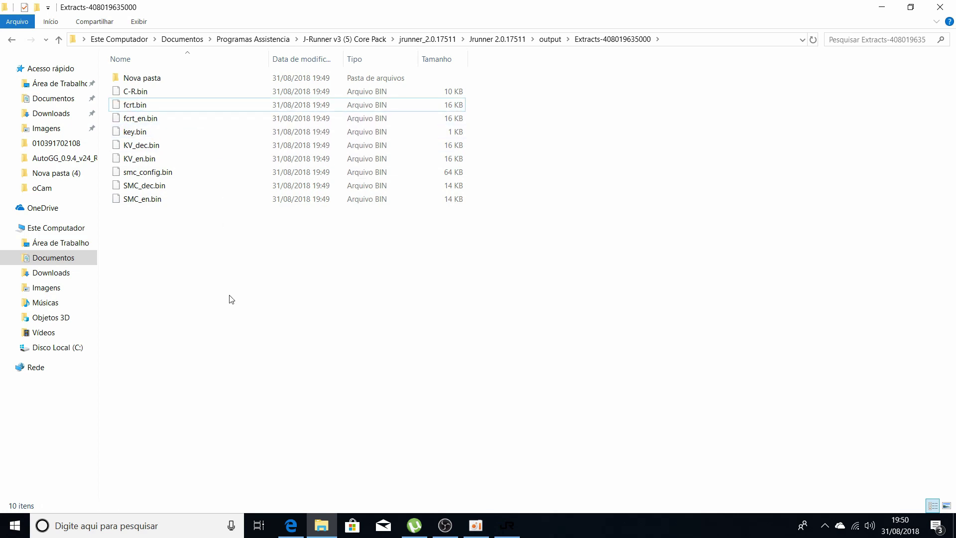
Rename the file KV_dec.bin to KV.bin.
{"action": "left_click", "coordinate": [137, 151]}
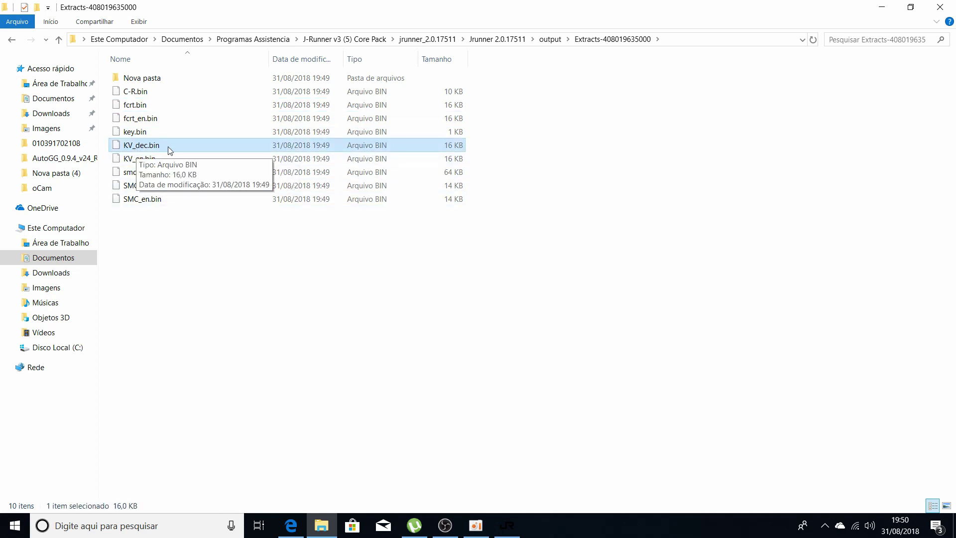
{"action": "right_click", "coordinate": [153, 148]}
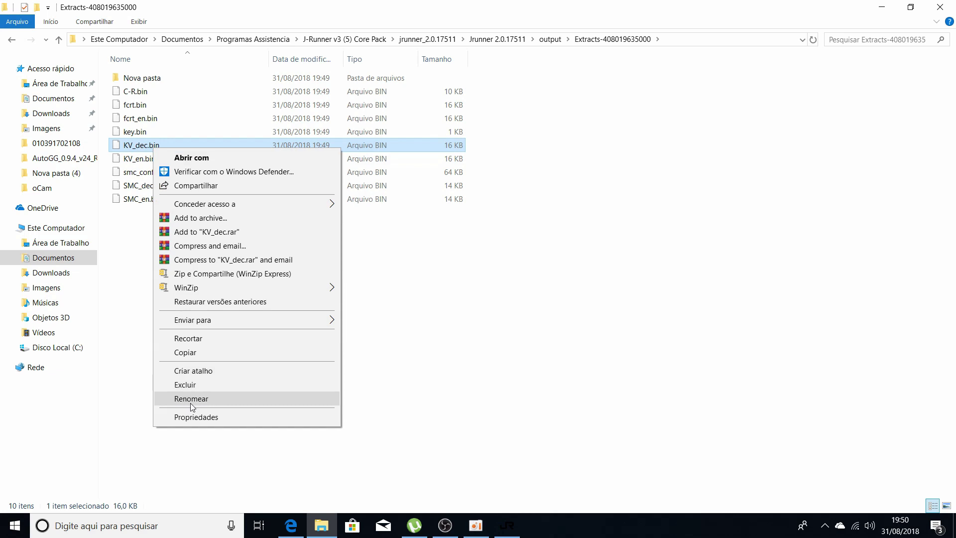
{"action": "left_click", "coordinate": [192, 401]}
{"action": "left_click", "coordinate": [146, 146]}
{"action": "left_click_drag", "start_coordinate": [146, 145], "coordinate": [131, 146]}
{"action": "key", "text": "BackSpace"}
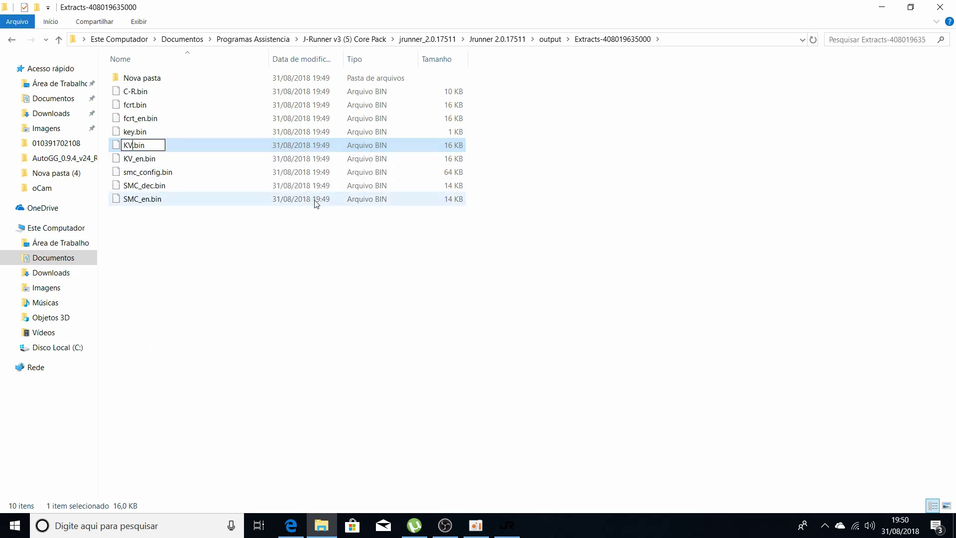
{"action": "left_click", "coordinate": [332, 288]}
Copy fcrt.bin, KV.bin and smc_config.bin from the Extracts folder into its Nova pasta subfolder.
{"action": "left_click", "coordinate": [156, 176]}
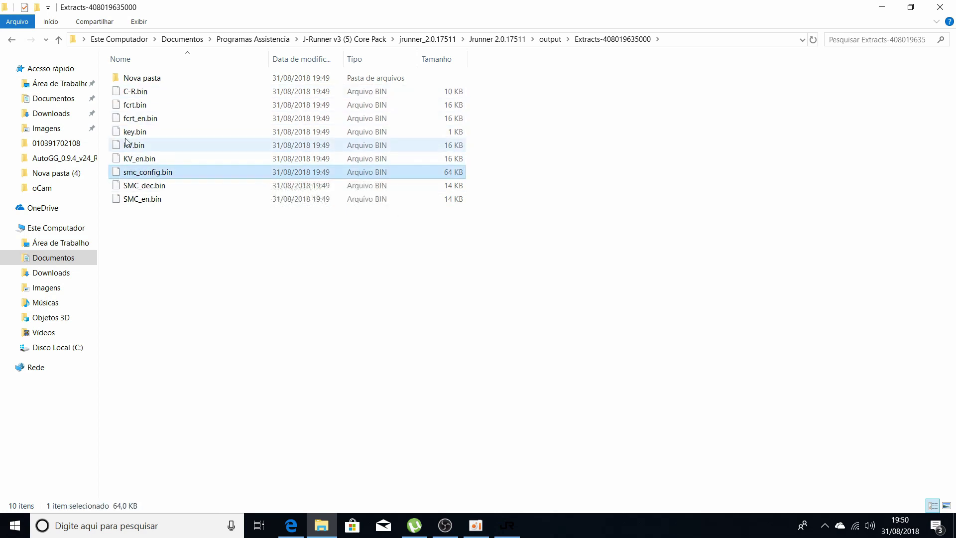
{"action": "left_click", "coordinate": [142, 107]}
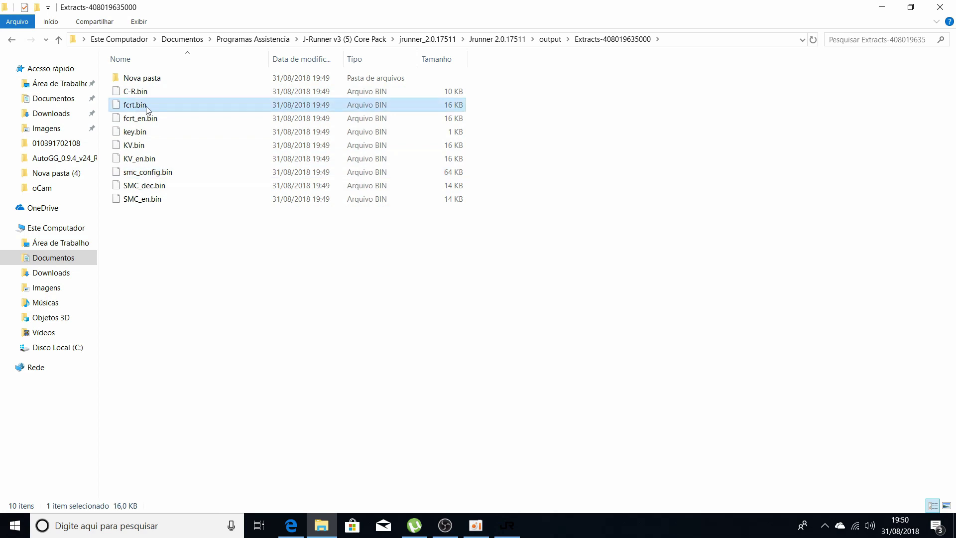
{"action": "left_click", "coordinate": [150, 145], "text": "ctrl"}
{"action": "left_click", "coordinate": [175, 174], "text": "ctrl"}
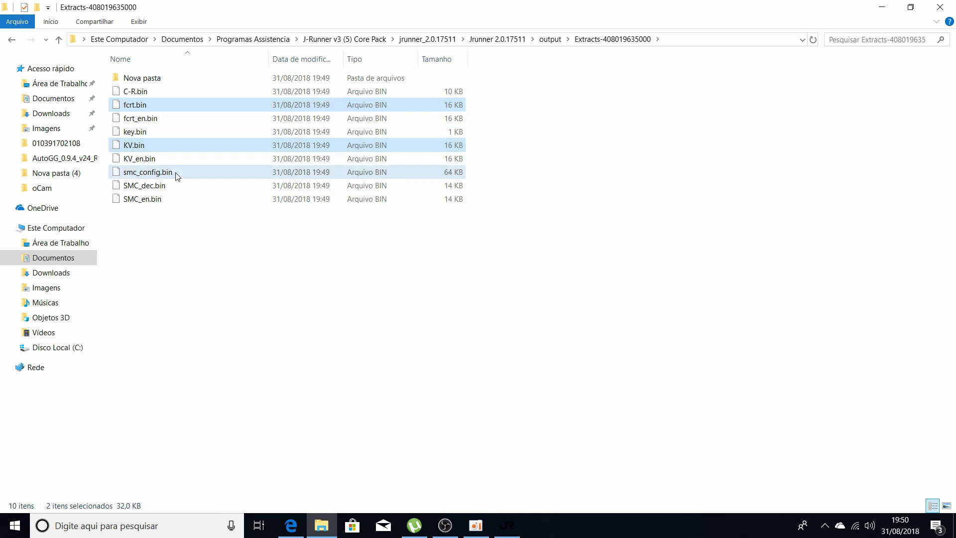
{"action": "right_click", "coordinate": [172, 143]}
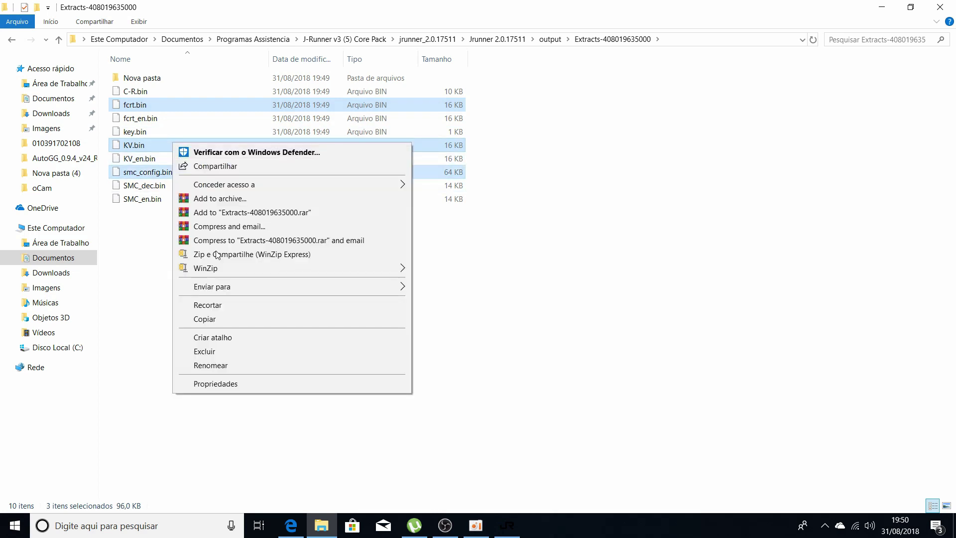
{"action": "left_click", "coordinate": [221, 319]}
{"action": "double_click", "coordinate": [178, 79]}
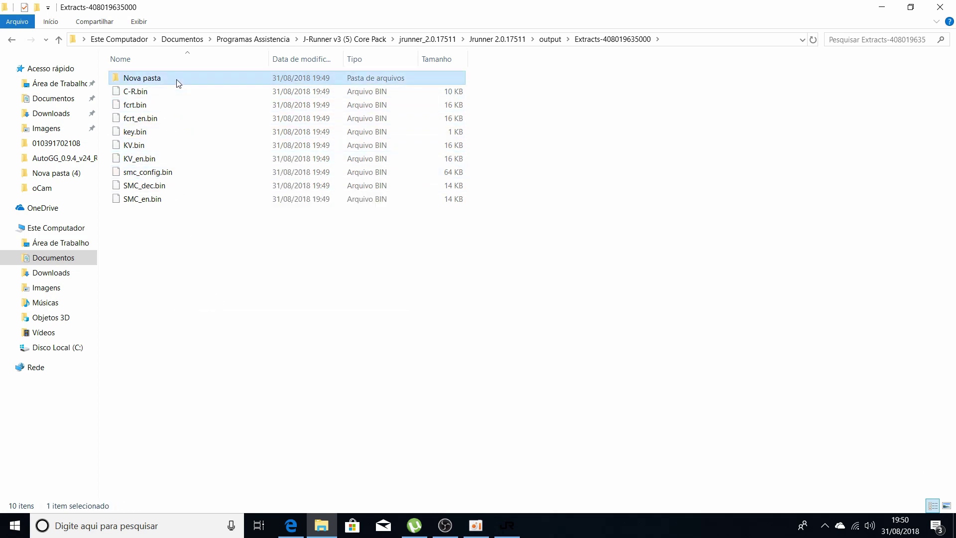
{"action": "right_click", "coordinate": [215, 215]}
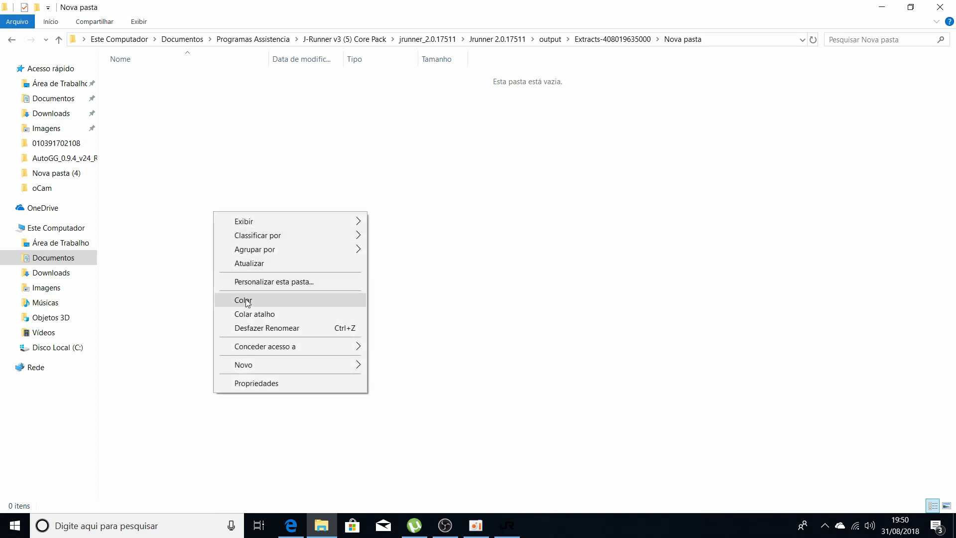
{"action": "left_click", "coordinate": [221, 300]}
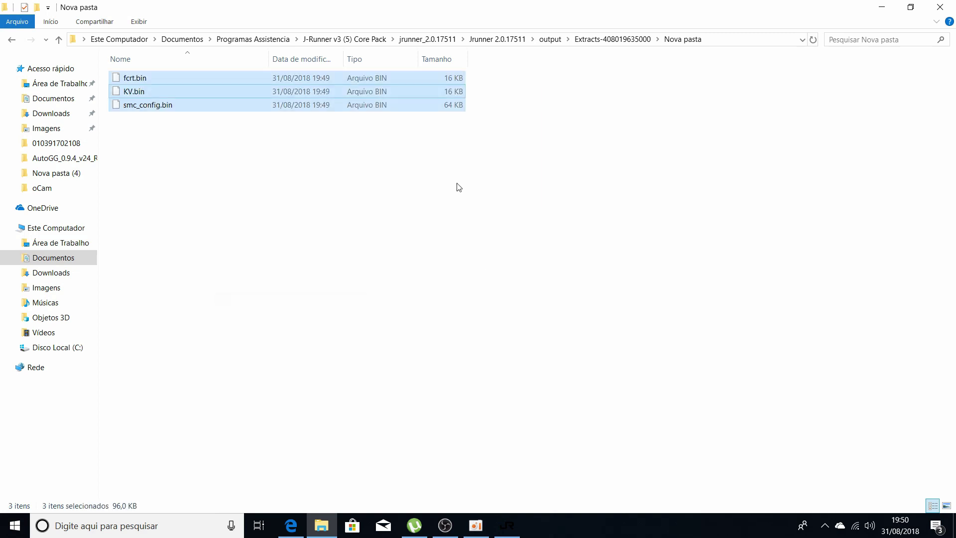
{"action": "left_click", "coordinate": [234, 227]}
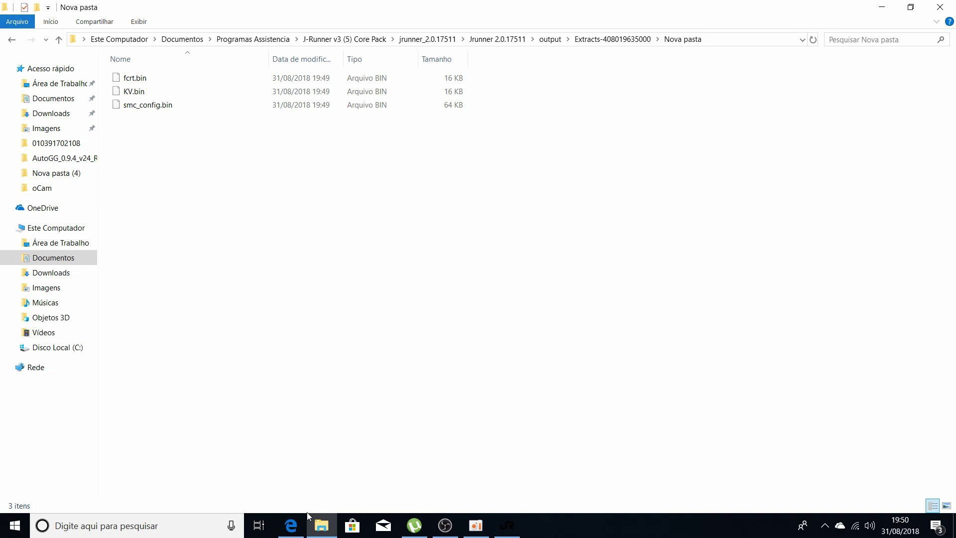
In a new File Explorer window, open Documentos > Programas Assistencia > clean_smc > clean smc.
{"action": "left_click", "coordinate": [319, 525]}
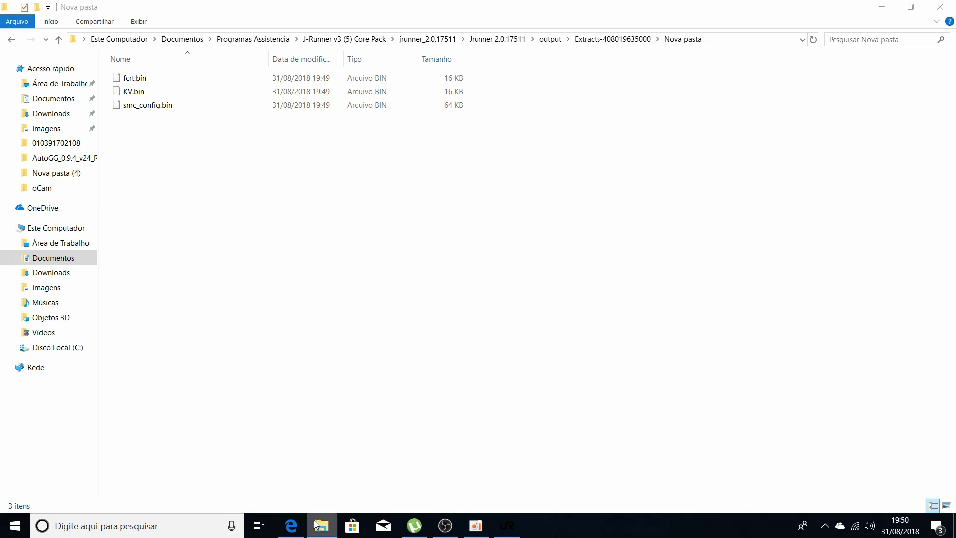
{"action": "right_click", "coordinate": [321, 524]}
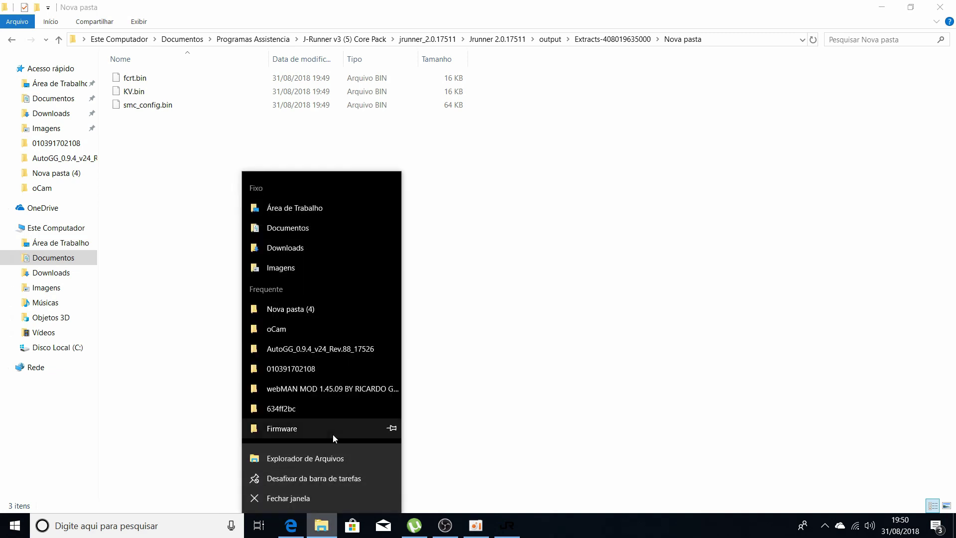
{"action": "left_click", "coordinate": [513, 300]}
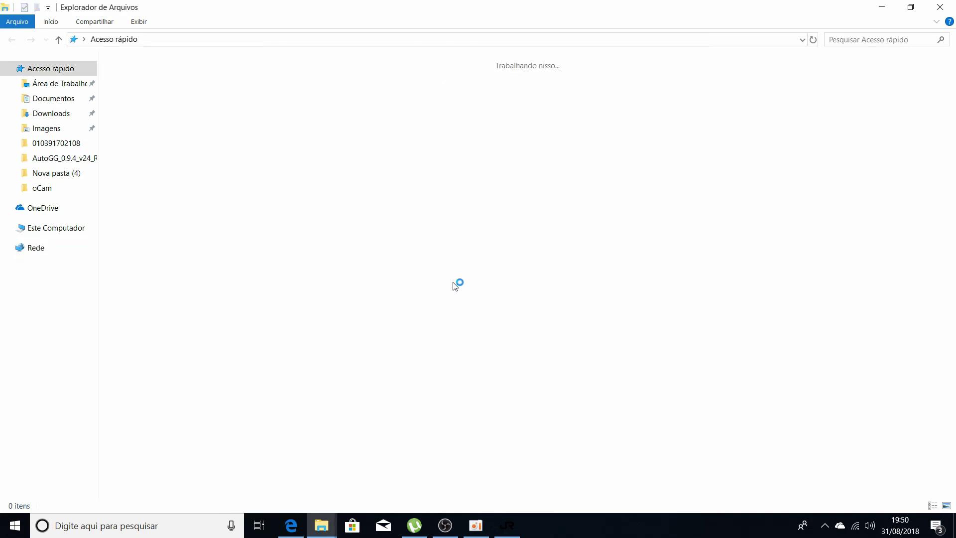
{"action": "left_click", "coordinate": [56, 99]}
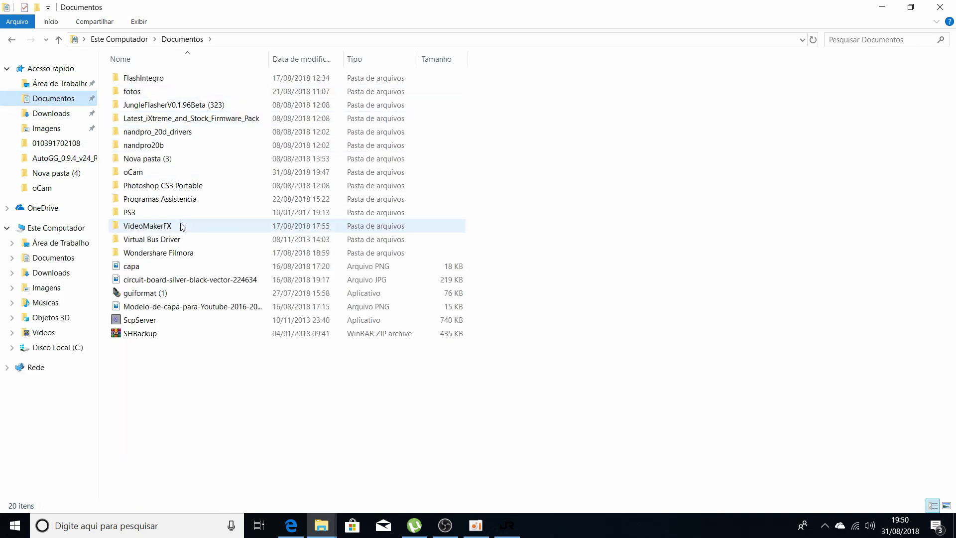
{"action": "double_click", "coordinate": [180, 199]}
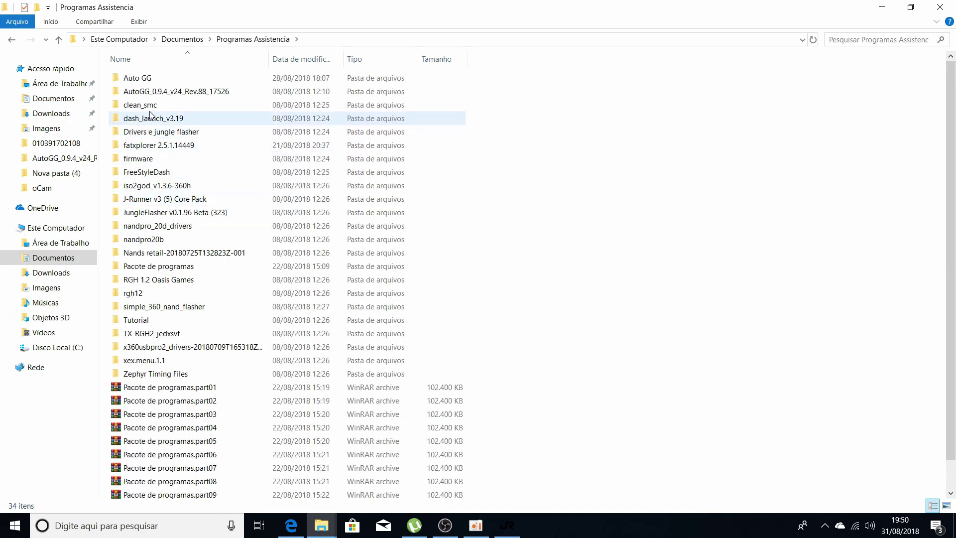
{"action": "double_click", "coordinate": [152, 105]}
{"action": "double_click", "coordinate": [164, 79]}
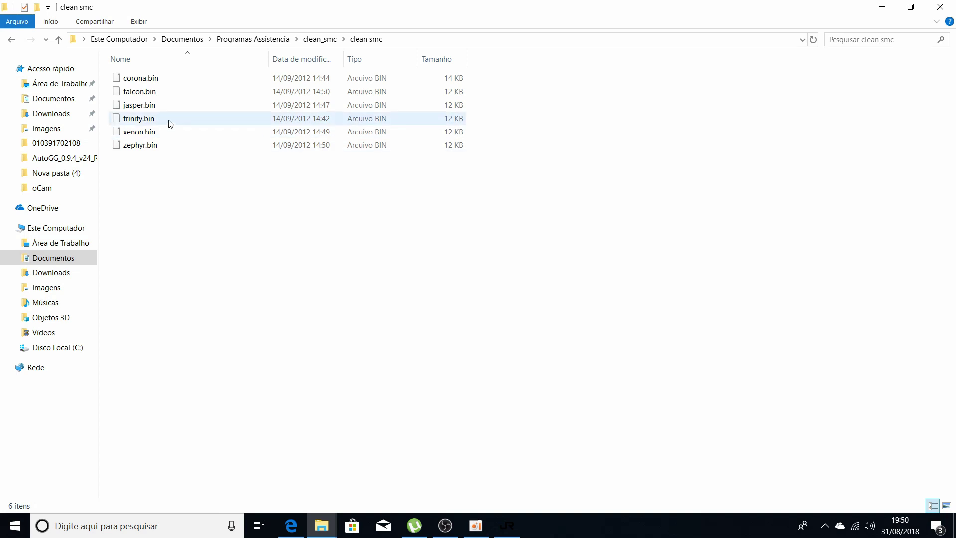
Copy corona.bin, close the clean smc window and paste the file into Nova pasta.
{"action": "left_click", "coordinate": [143, 81]}
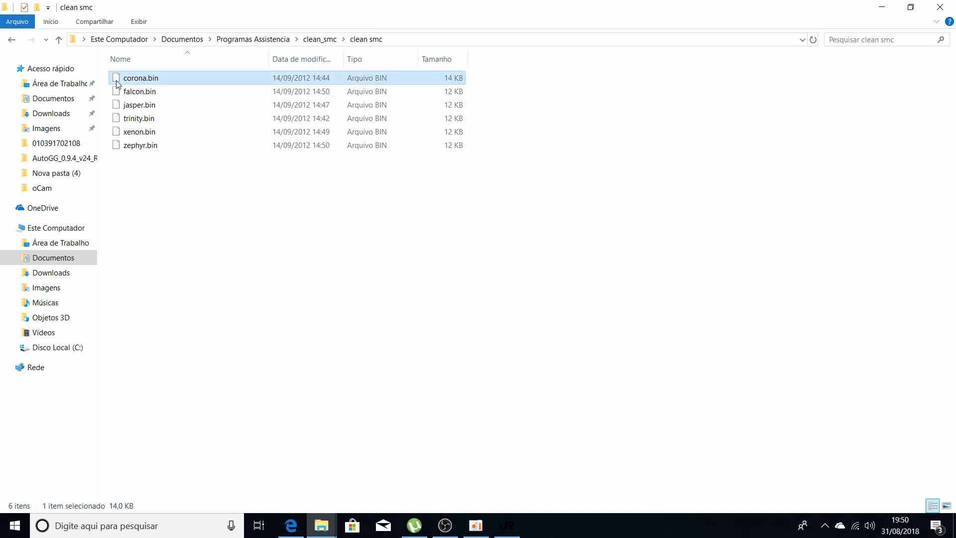
{"action": "right_click", "coordinate": [163, 79]}
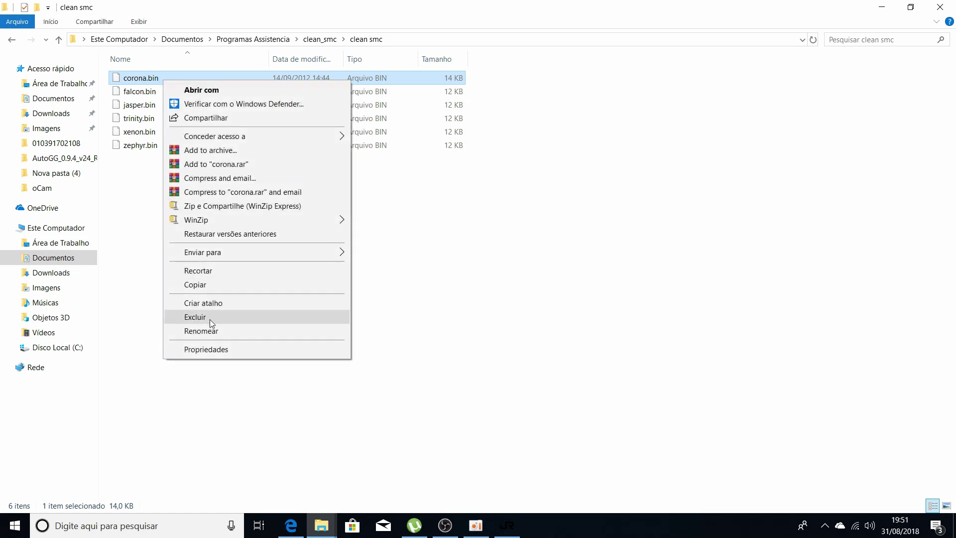
{"action": "left_click", "coordinate": [219, 286]}
{"action": "left_click", "coordinate": [386, 321]}
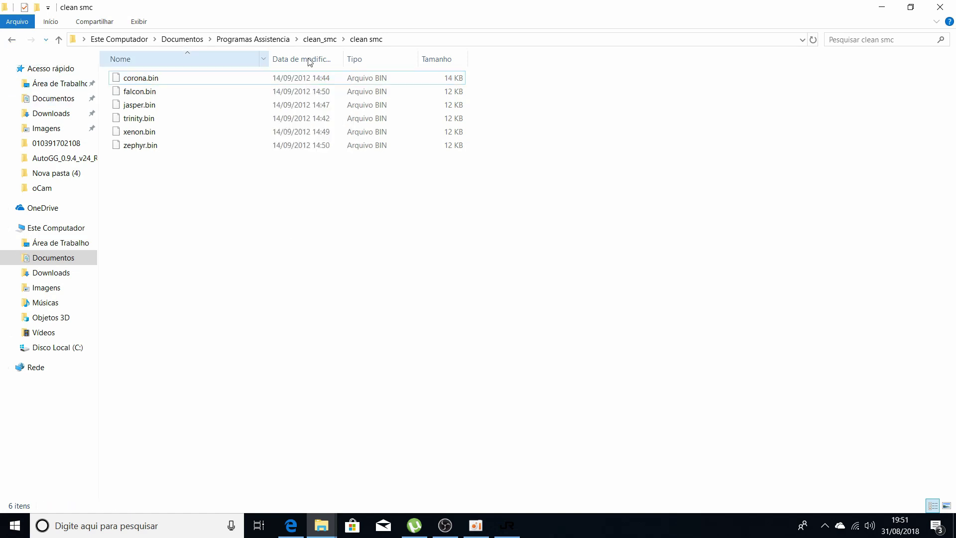
{"action": "left_click", "coordinate": [940, 7]}
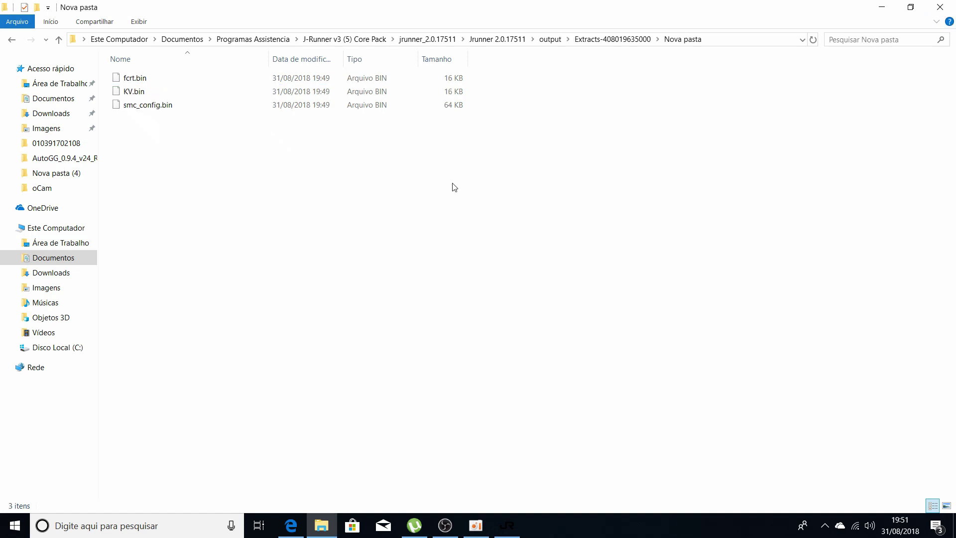
{"action": "right_click", "coordinate": [299, 203]}
{"action": "left_click", "coordinate": [342, 288]}
Rename corona.bin in Nova pasta to smc.bin.
{"action": "left_click", "coordinate": [152, 81]}
{"action": "right_click", "coordinate": [145, 82]}
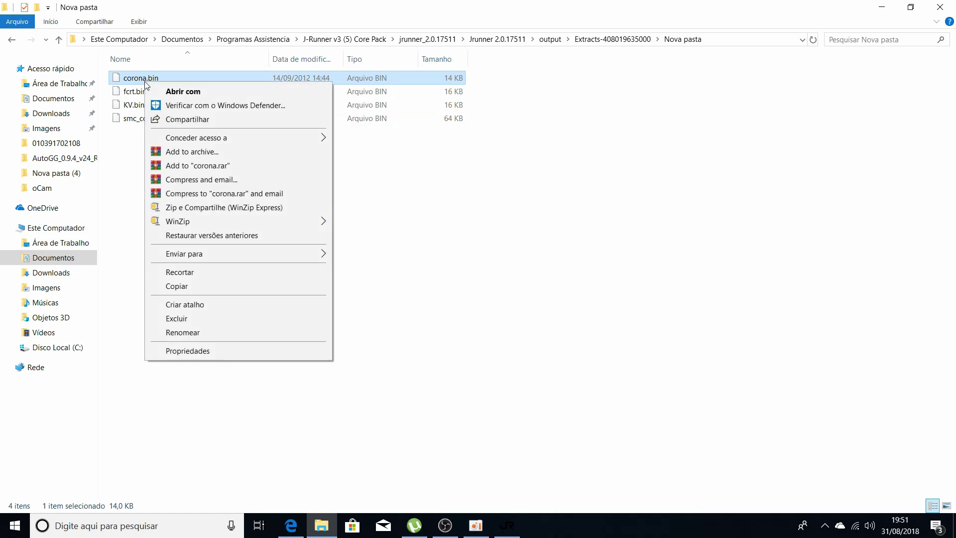
{"action": "left_click", "coordinate": [207, 336]}
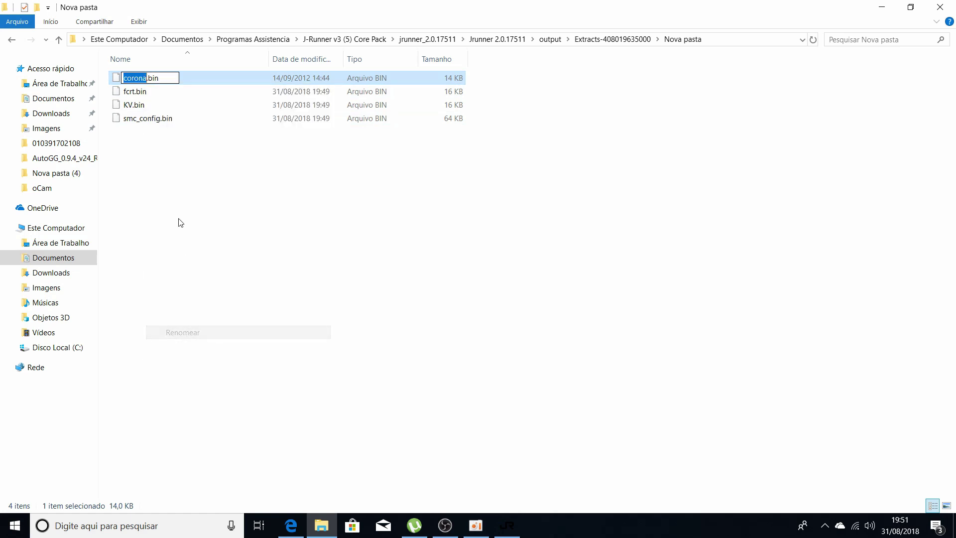
{"action": "type", "text": "smc"}
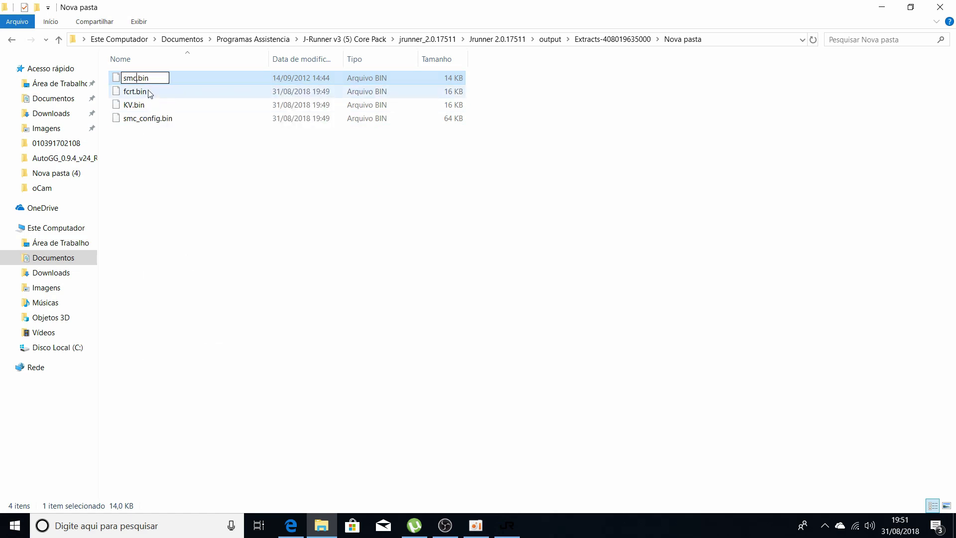
{"action": "left_click", "coordinate": [299, 358]}
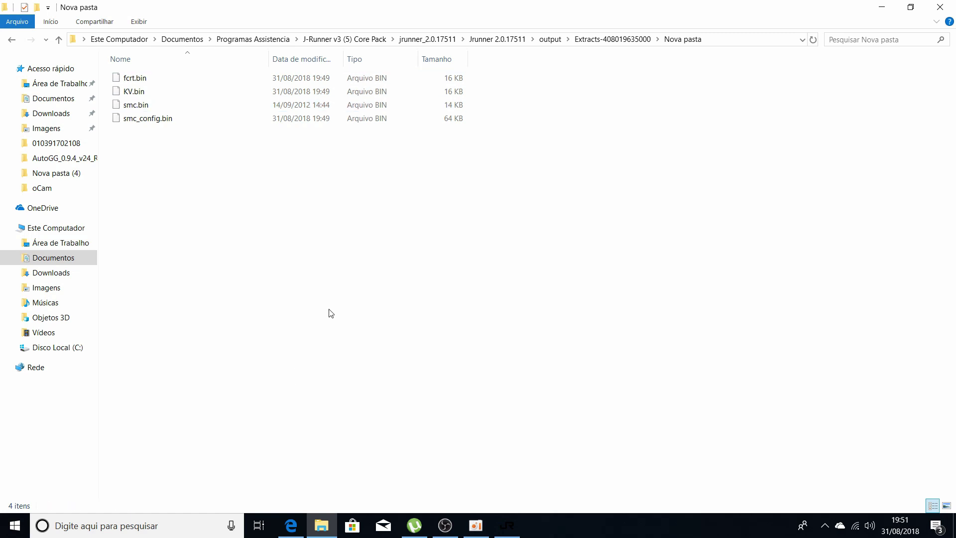
Create a new text document named cpukey in Nova pasta.
{"action": "right_click", "coordinate": [176, 182]}
{"action": "mouse_move", "coordinate": [259, 330]}
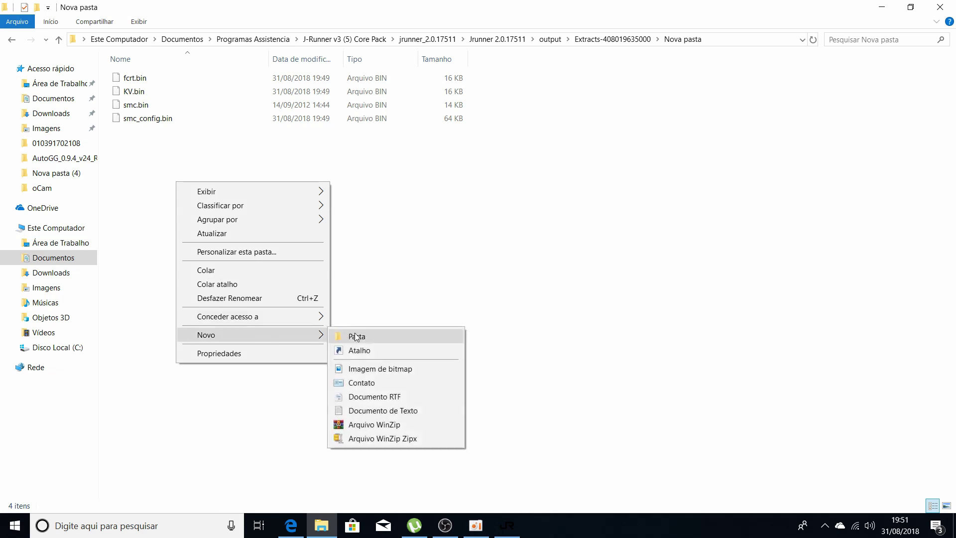
{"action": "left_click", "coordinate": [383, 411]}
{"action": "type", "text": "cpukey"}
{"action": "left_click", "coordinate": [405, 311]}
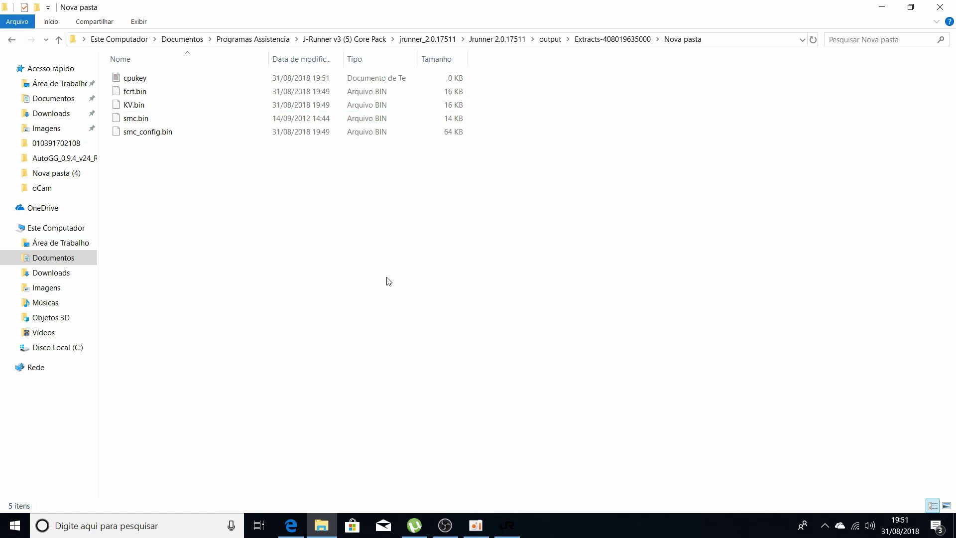
Open the new cpukey document in Notepad, then minimize all open windows to reach the desktop.
{"action": "double_click", "coordinate": [187, 81]}
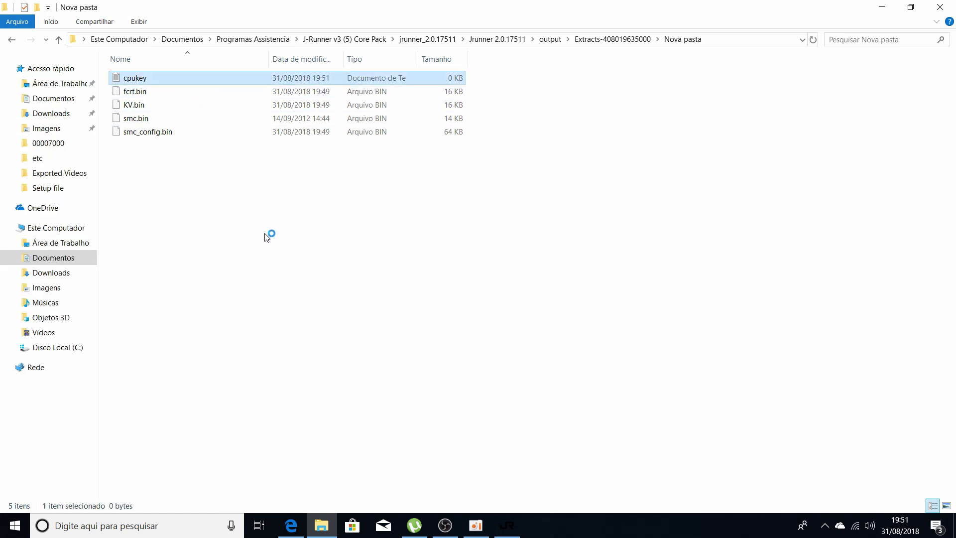
{"action": "left_click_drag", "start_coordinate": [381, 53], "coordinate": [323, 124]}
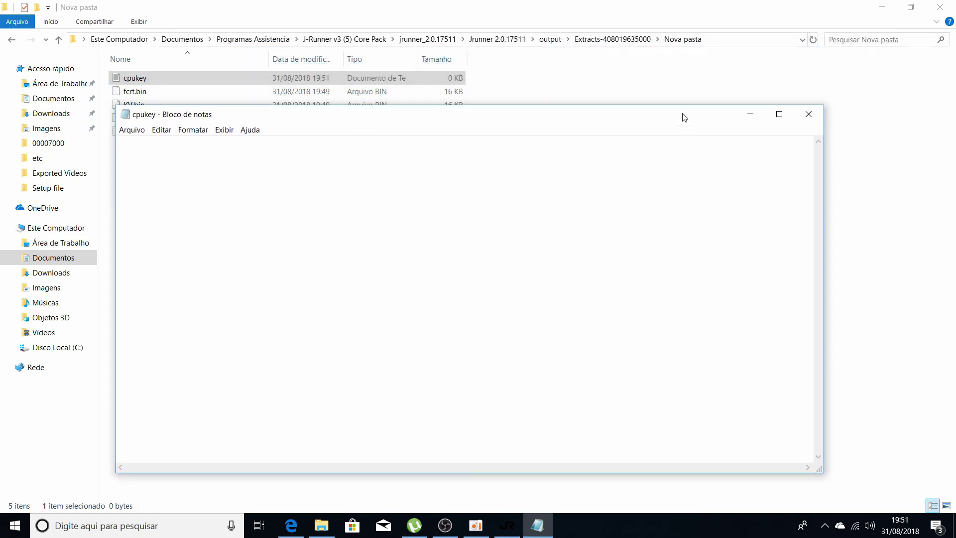
{"action": "left_click", "coordinate": [881, 7]}
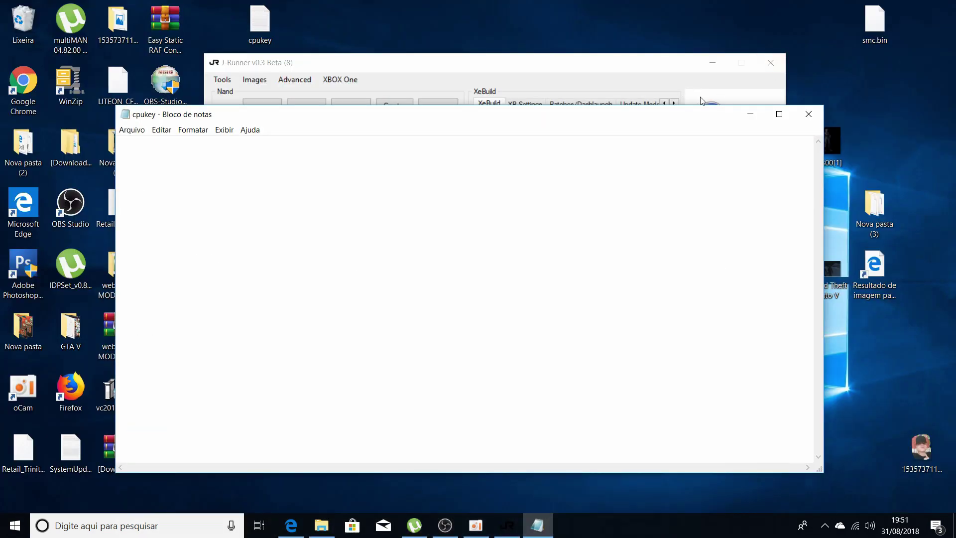
{"action": "left_click", "coordinate": [712, 62]}
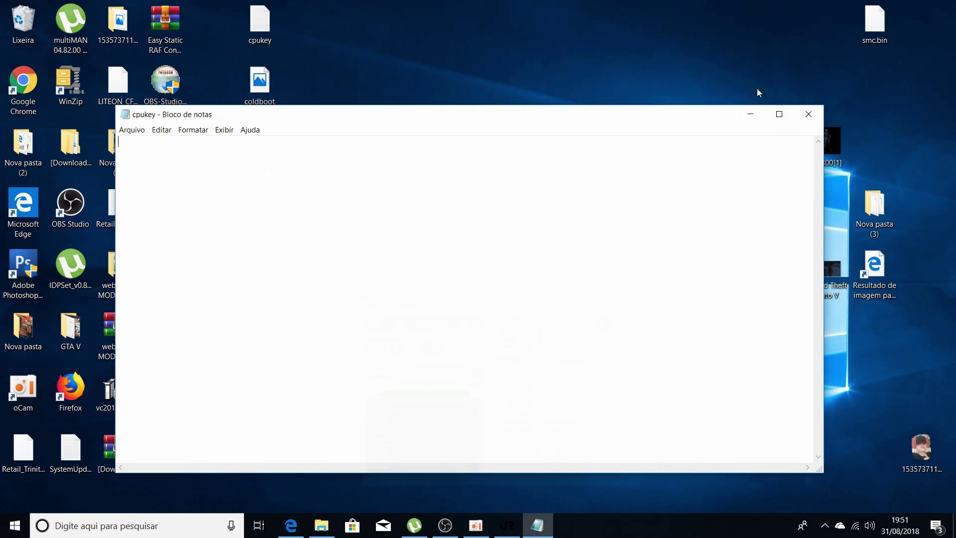
{"action": "left_click", "coordinate": [750, 114]}
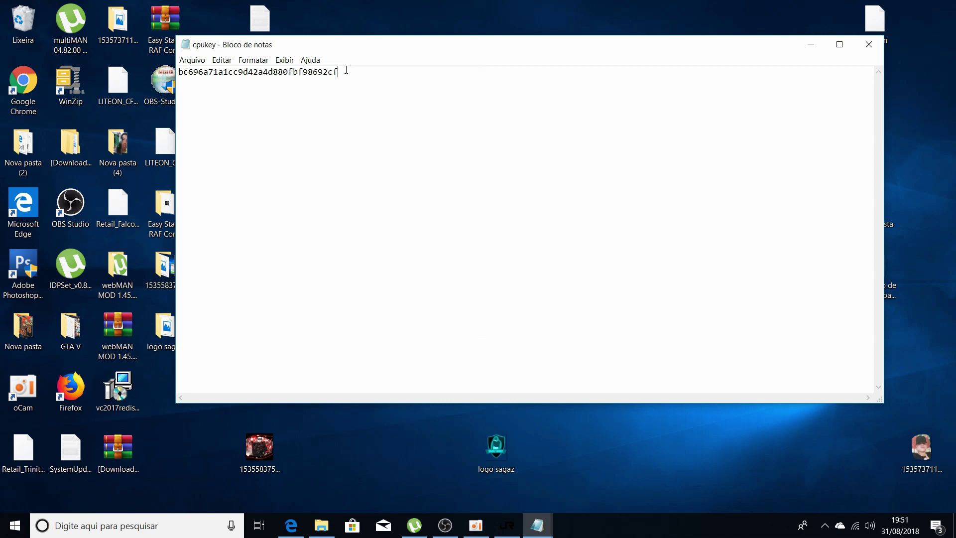
Copy the whole CPU key from the desktop's cpukey file and close that file.
{"action": "left_click_drag", "start_coordinate": [348, 70], "coordinate": [165, 81]}
{"action": "right_click", "coordinate": [225, 75]}
{"action": "left_click", "coordinate": [287, 110]}
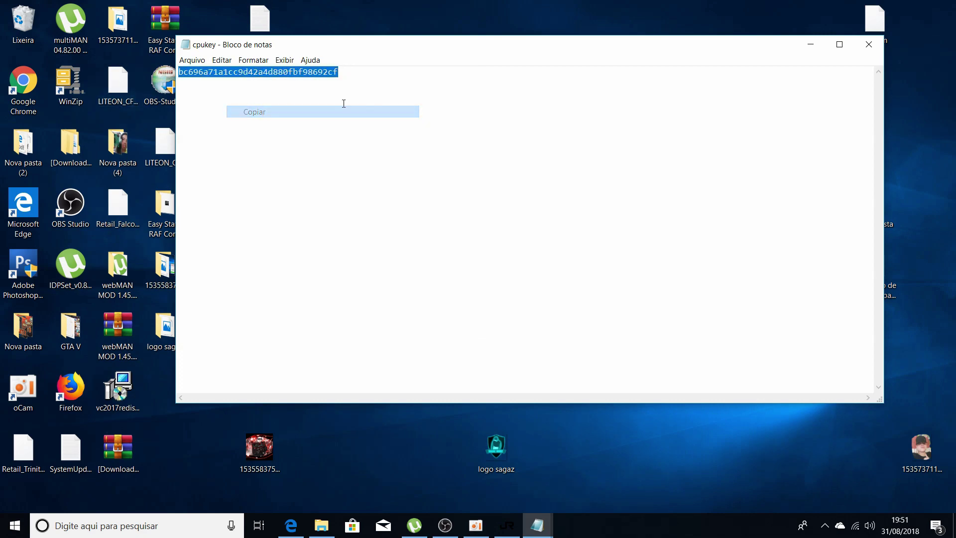
{"action": "left_click", "coordinate": [869, 44]}
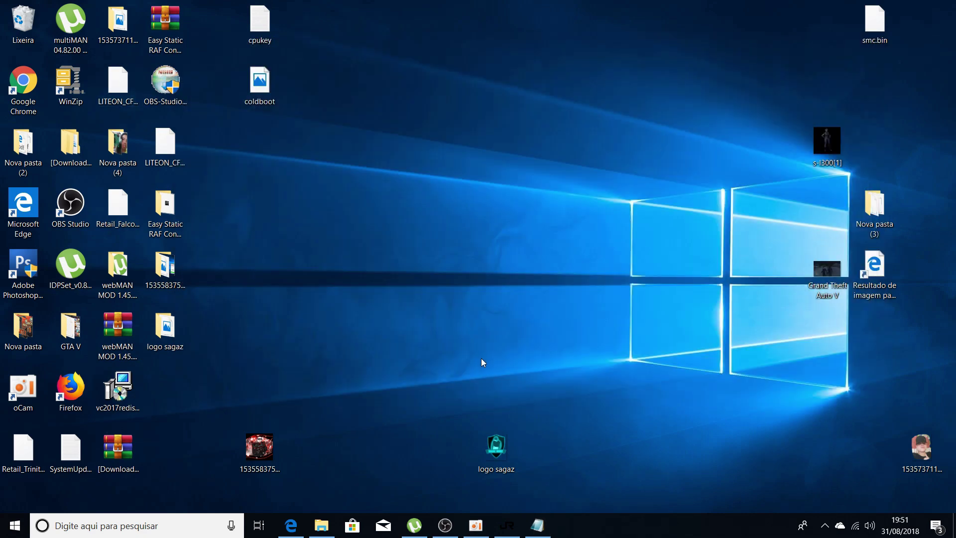
Paste the CPU key into the empty cpukey document from Nova pasta and save it.
{"action": "left_click", "coordinate": [537, 526]}
{"action": "right_click", "coordinate": [474, 409]}
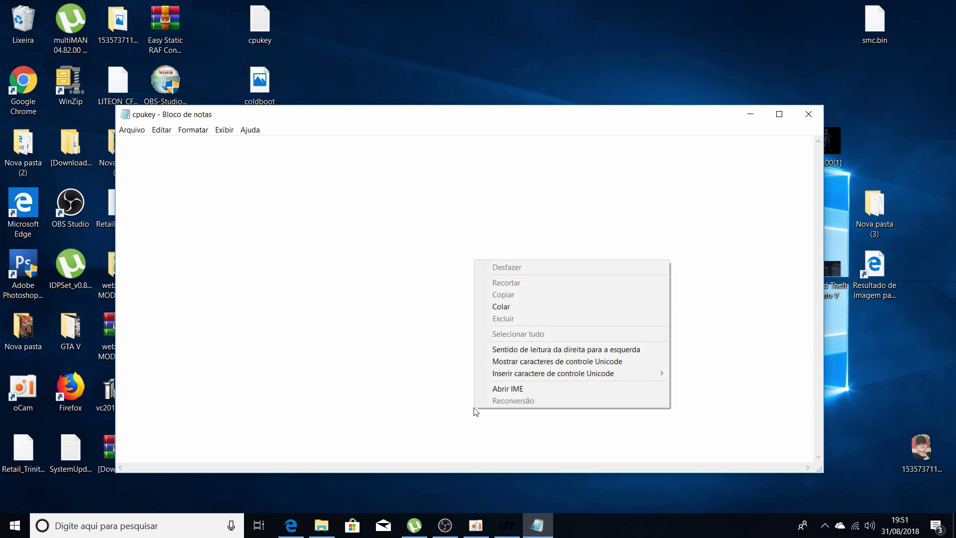
{"action": "left_click", "coordinate": [513, 306]}
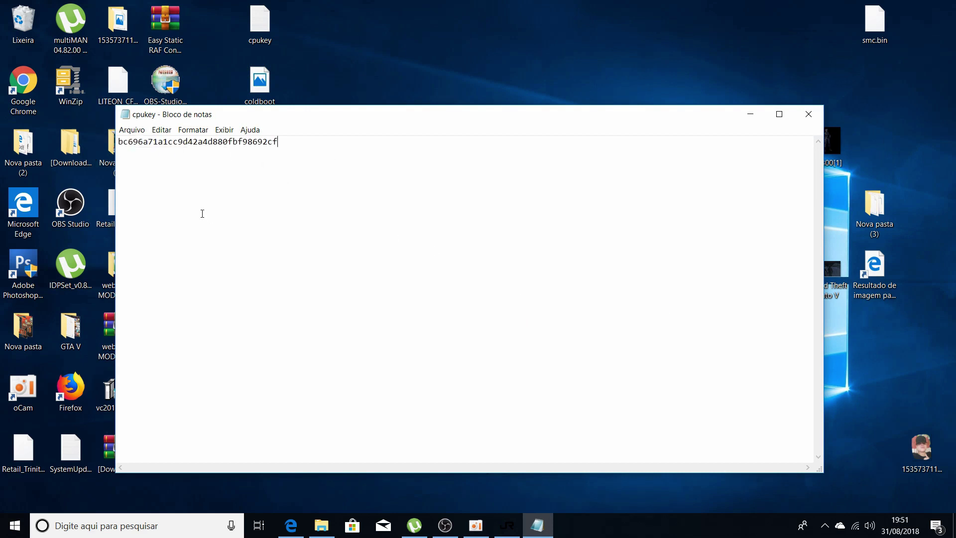
{"action": "left_click", "coordinate": [130, 130]}
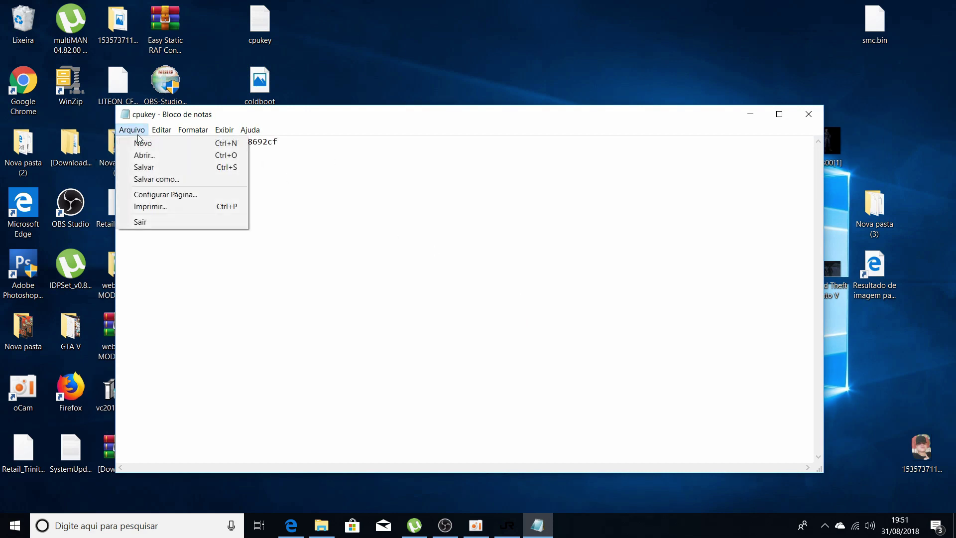
{"action": "left_click", "coordinate": [158, 168]}
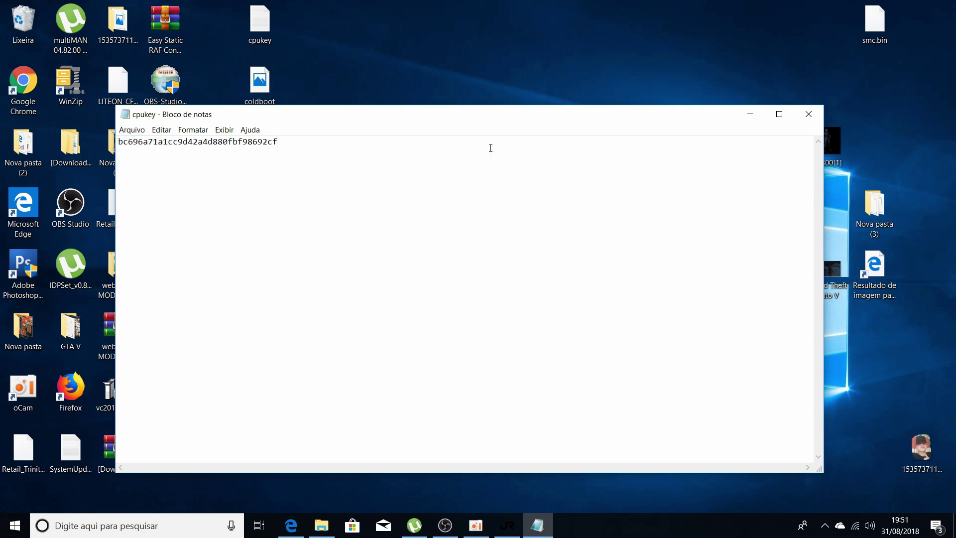
Close the cpukey document and copy all five files in Nova pasta: cpukey, fcrt.bin, KV.bin, smc.bin and smc_config.bin.
{"action": "left_click", "coordinate": [808, 114]}
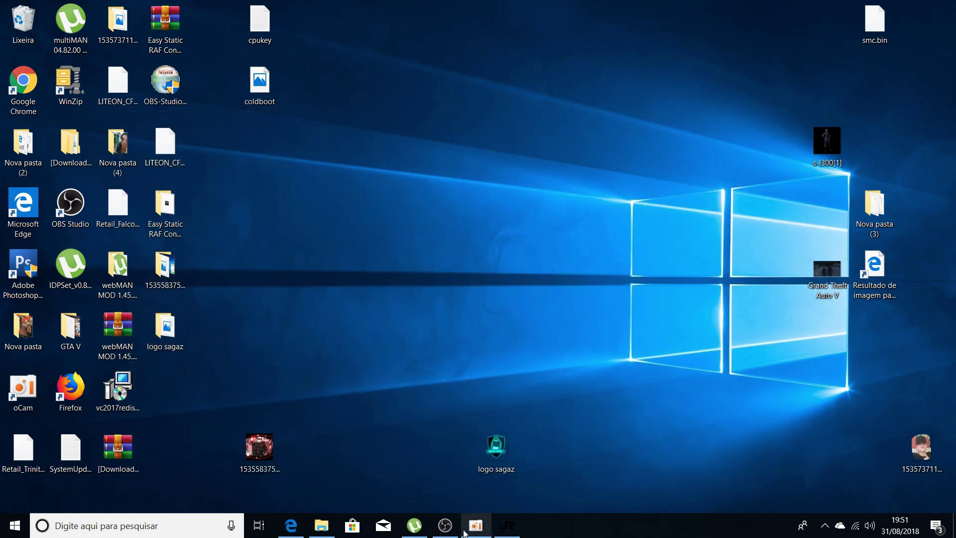
{"action": "left_click", "coordinate": [321, 525]}
{"action": "left_click_drag", "start_coordinate": [168, 201], "coordinate": [194, 200]}
{"action": "left_click_drag", "start_coordinate": [136, 165], "coordinate": [153, 70]}
{"action": "right_click", "coordinate": [163, 87]}
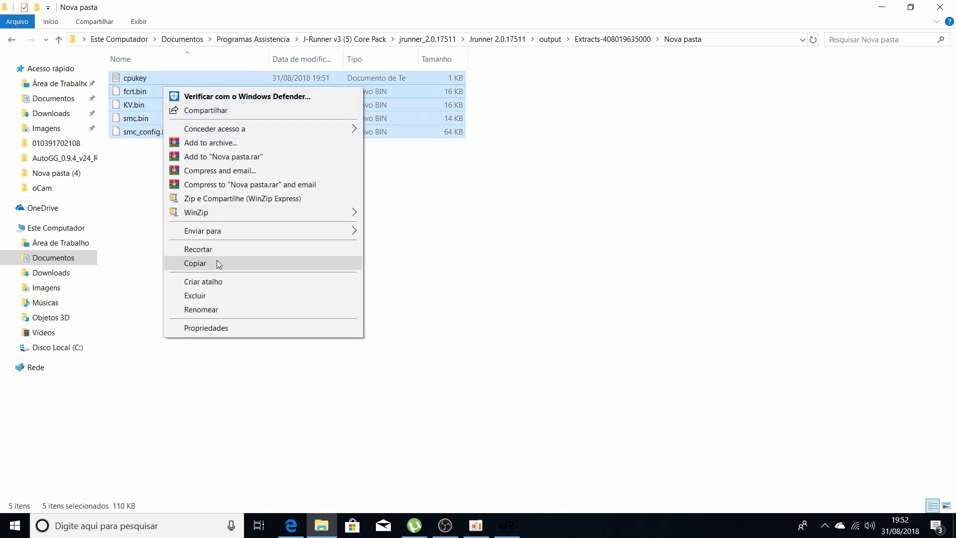
{"action": "left_click", "coordinate": [217, 262]}
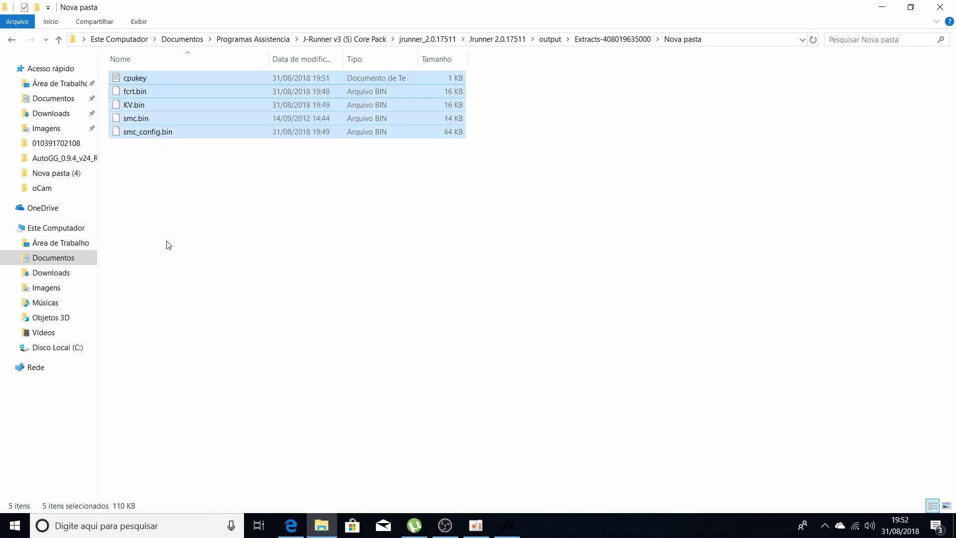
Paste the copied files into the data folder inside Jrunner 2.0.17511's xeBuild folder, replacing the files with the same names.
{"action": "left_click", "coordinate": [496, 39]}
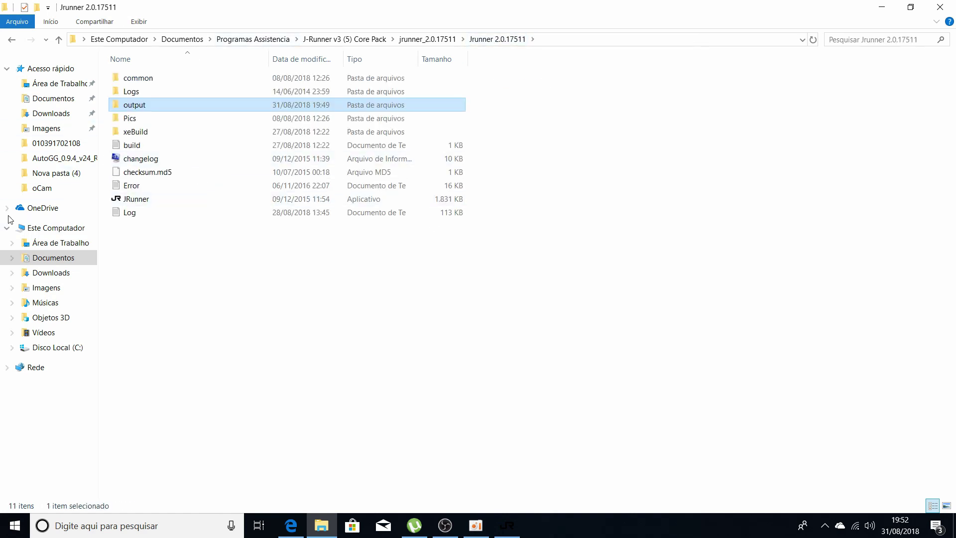
{"action": "double_click", "coordinate": [155, 138]}
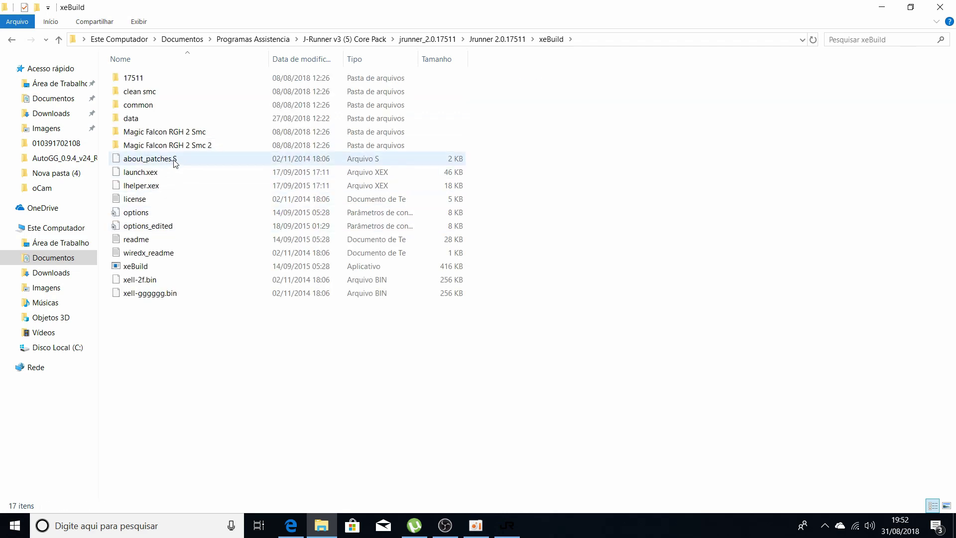
{"action": "double_click", "coordinate": [178, 119]}
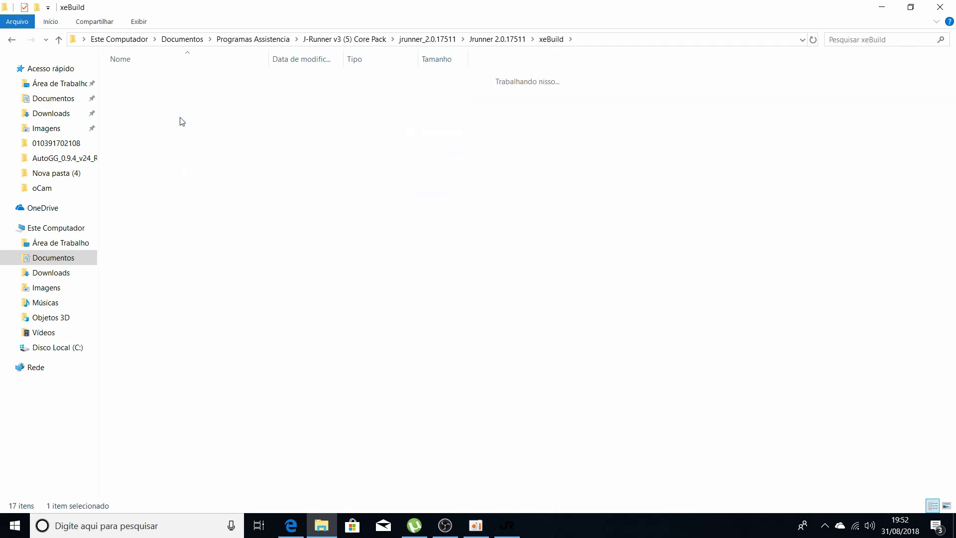
{"action": "right_click", "coordinate": [622, 232]}
{"action": "left_click", "coordinate": [656, 318]}
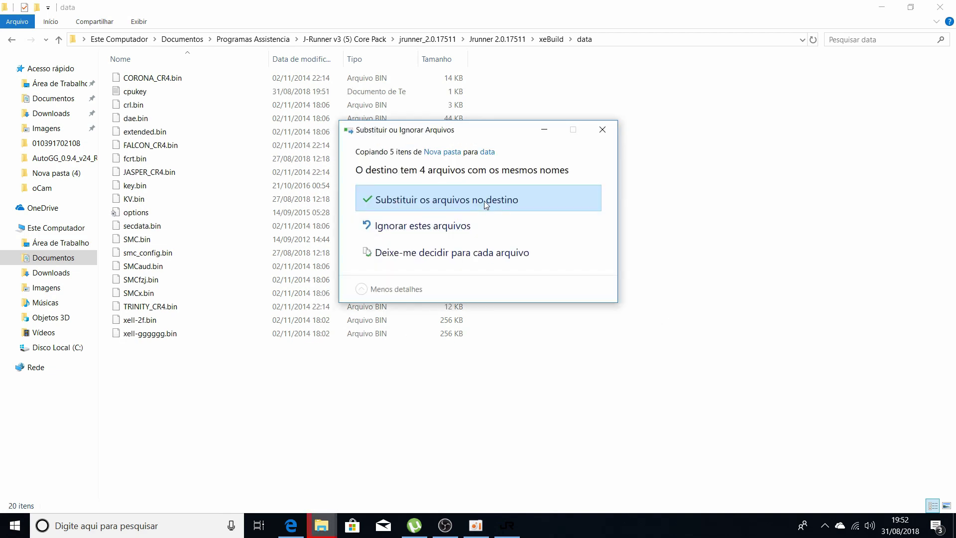
{"action": "left_click", "coordinate": [484, 201]}
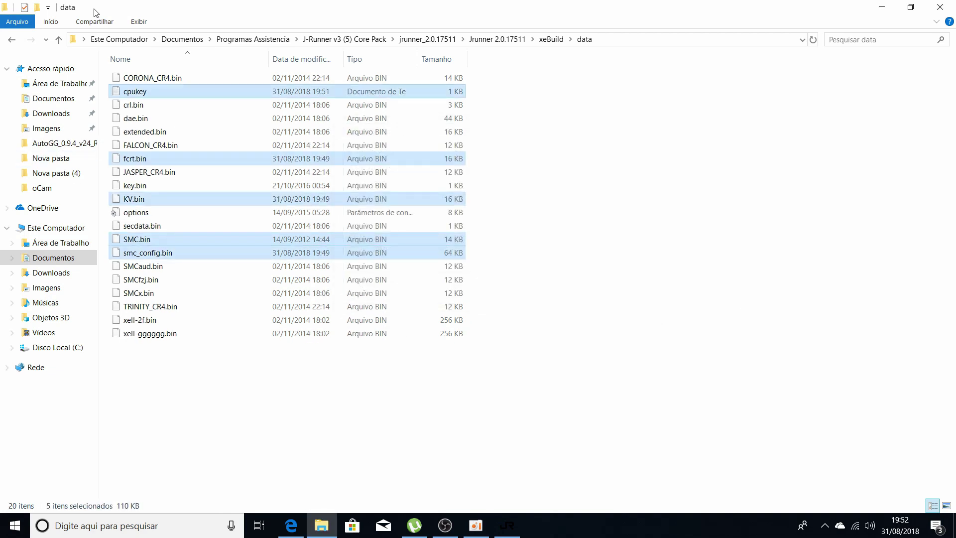
{"action": "left_click", "coordinate": [603, 188]}
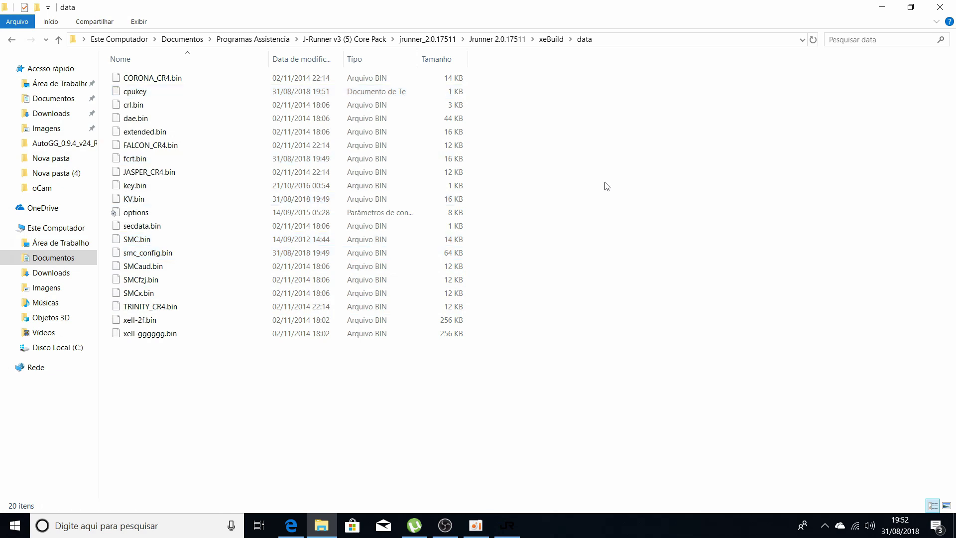
Copy the whole CPU key from the cpukey file in the data folder, then close the file and the folder window.
{"action": "double_click", "coordinate": [164, 91]}
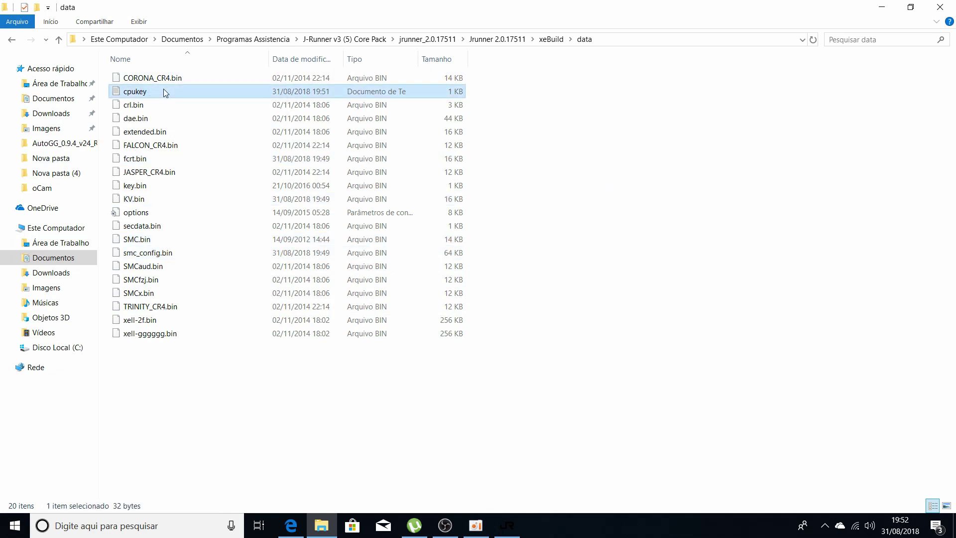
{"action": "key", "text": "ctrl+a"}
{"action": "right_click", "coordinate": [166, 138]}
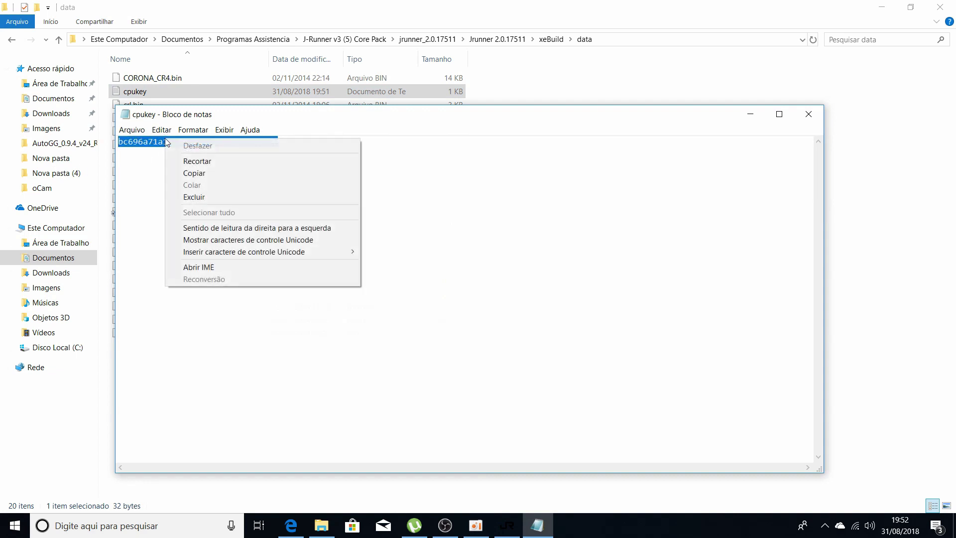
{"action": "left_click", "coordinate": [189, 172]}
{"action": "left_click", "coordinate": [809, 114]}
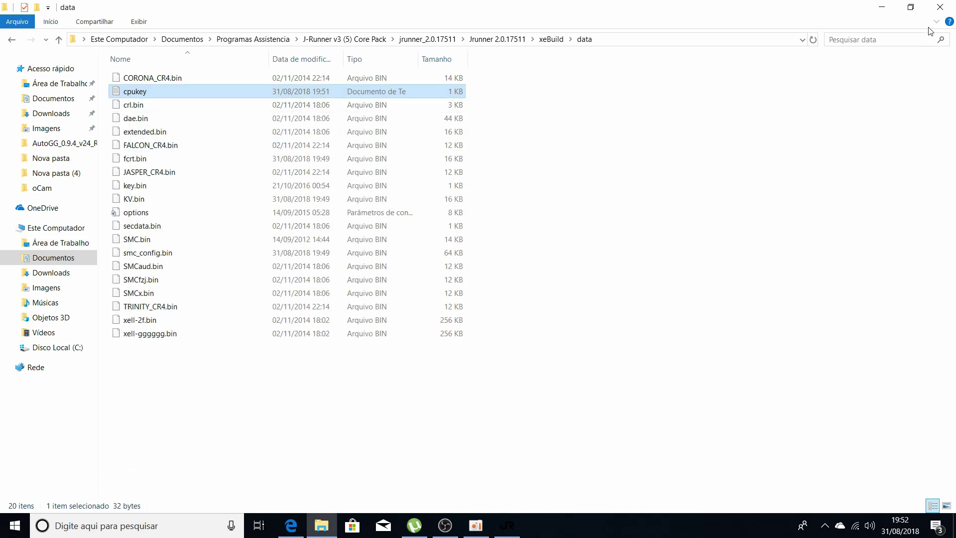
{"action": "left_click", "coordinate": [937, 9]}
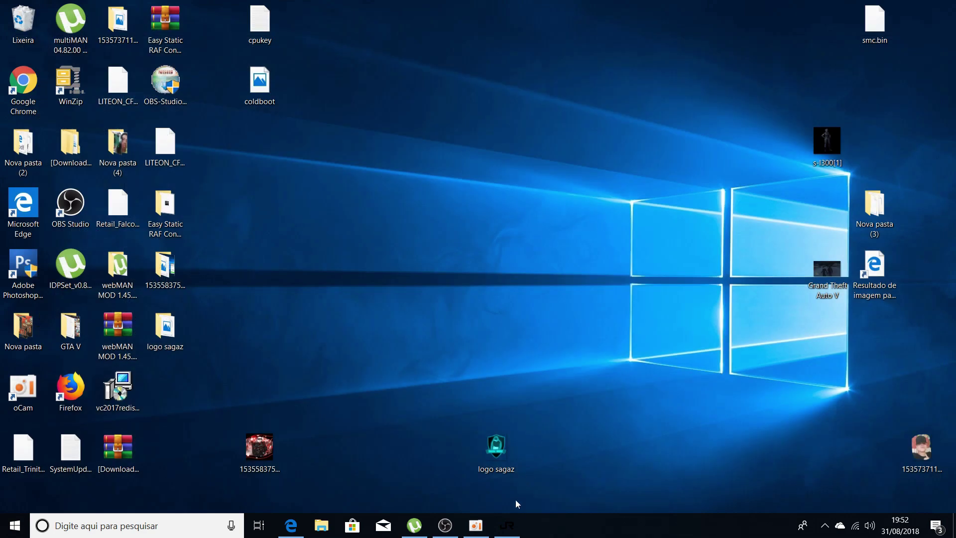
Switch to J-Runner and replace the contents of the CPU Key field with the copied CPU key.
{"action": "left_click", "coordinate": [517, 528]}
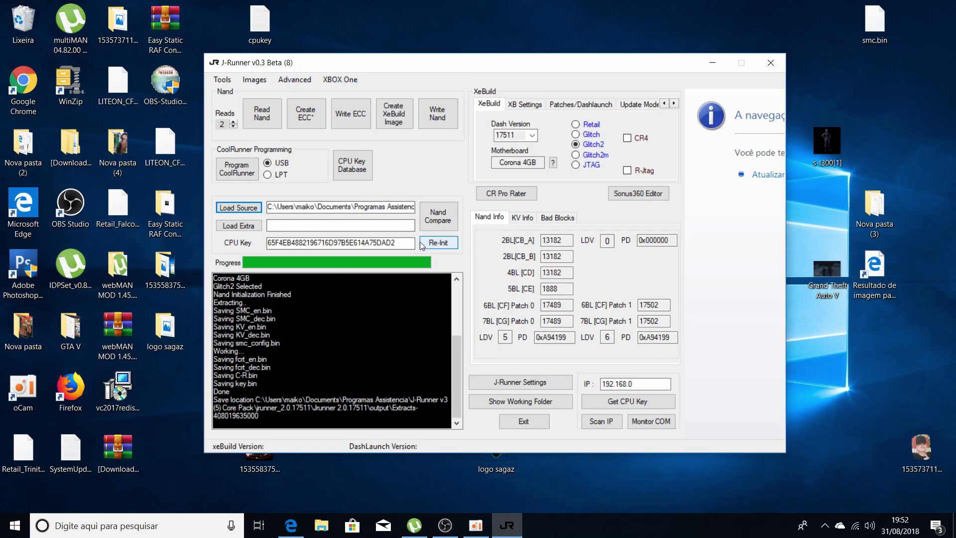
{"action": "left_click_drag", "start_coordinate": [400, 243], "coordinate": [253, 245]}
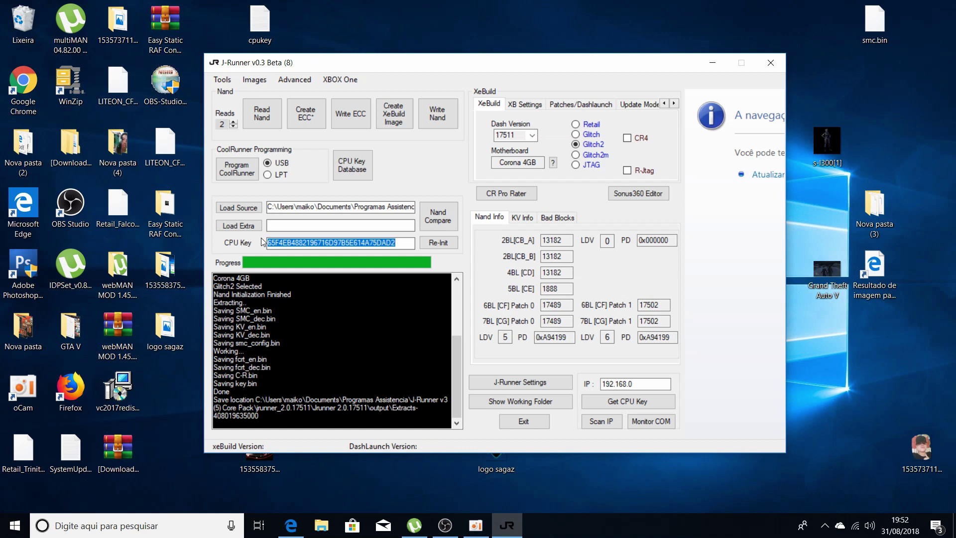
{"action": "key", "text": "BackSpace"}
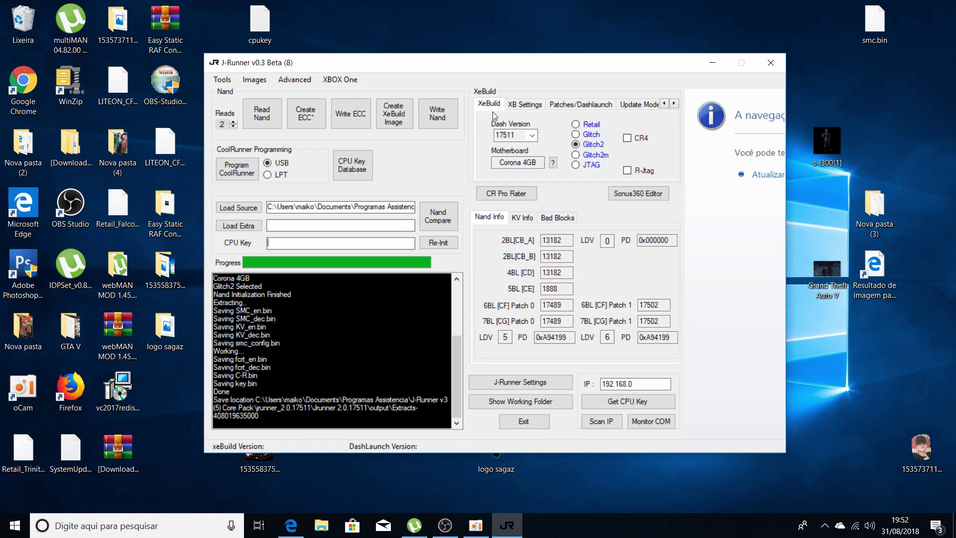
{"action": "right_click", "coordinate": [309, 243]}
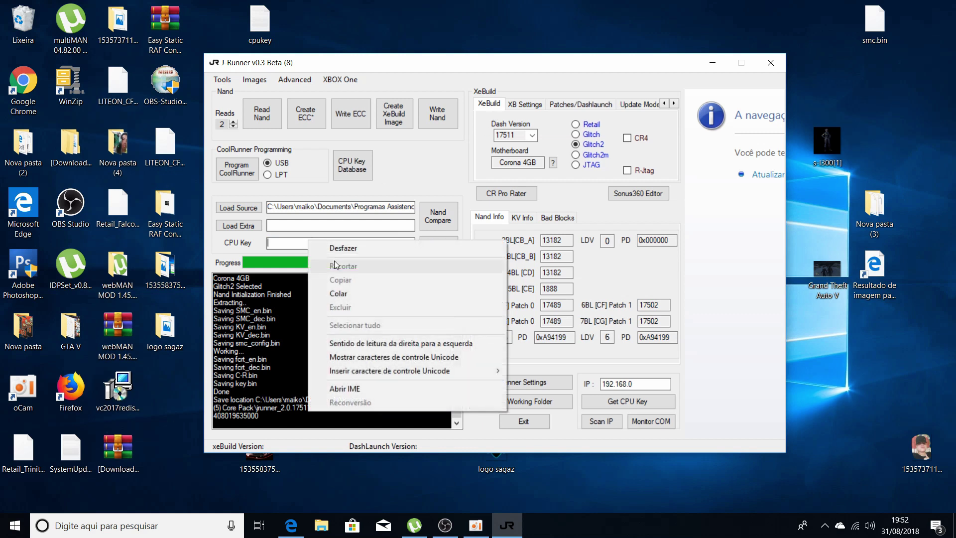
{"action": "left_click", "coordinate": [346, 297]}
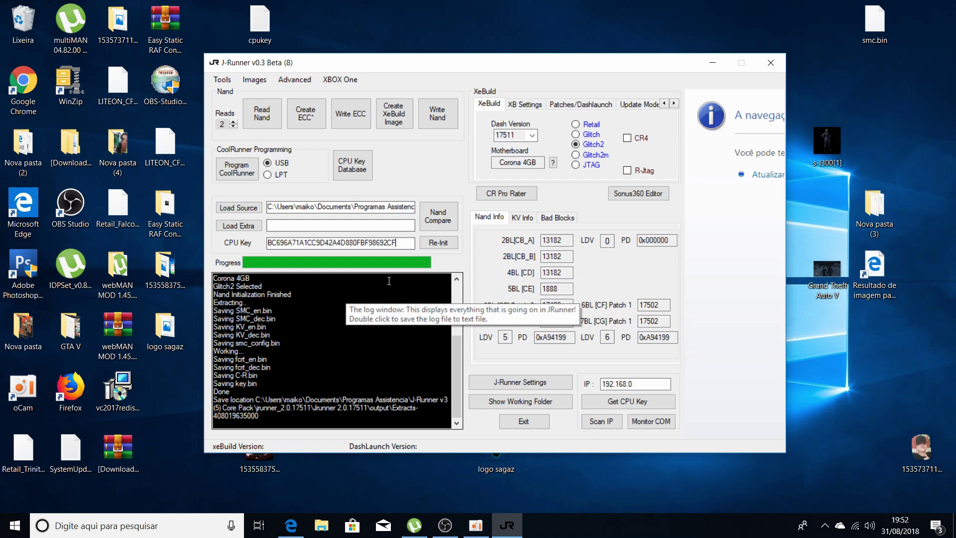
Select the Retail image type and create an image without nanddump.bin, with the LDV set to 3.
{"action": "left_click", "coordinate": [584, 124]}
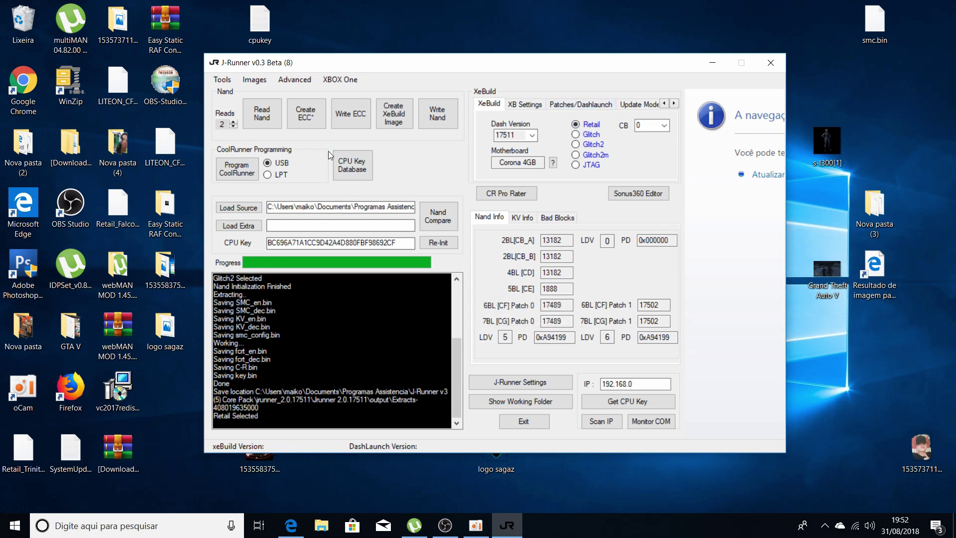
{"action": "left_click", "coordinate": [300, 81]}
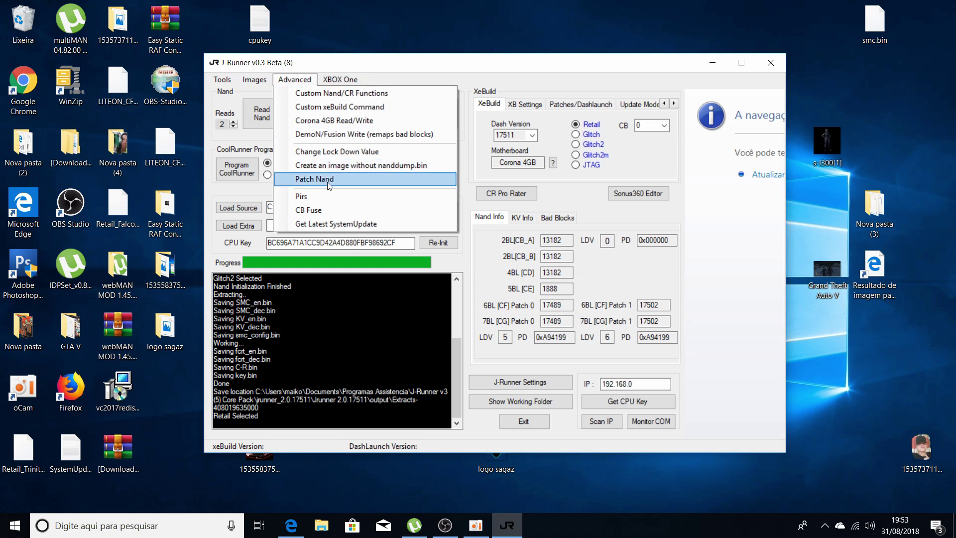
{"action": "left_click", "coordinate": [353, 170]}
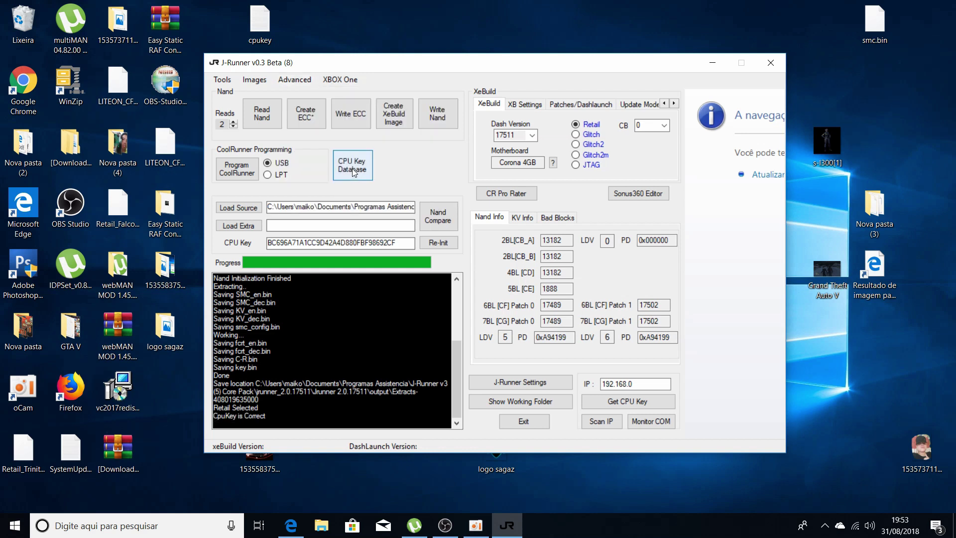
{"action": "left_click_drag", "start_coordinate": [90, 13], "coordinate": [406, 146]}
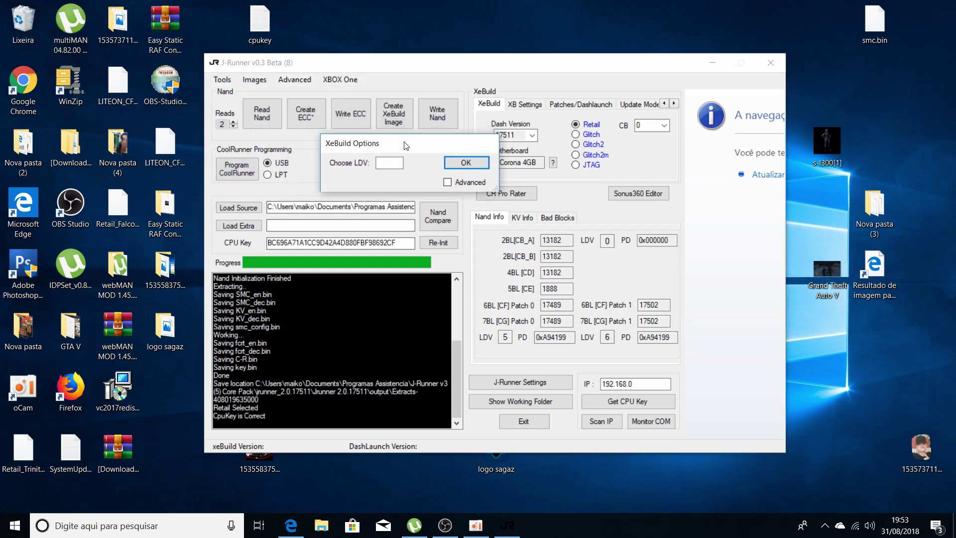
{"action": "left_click", "coordinate": [385, 165]}
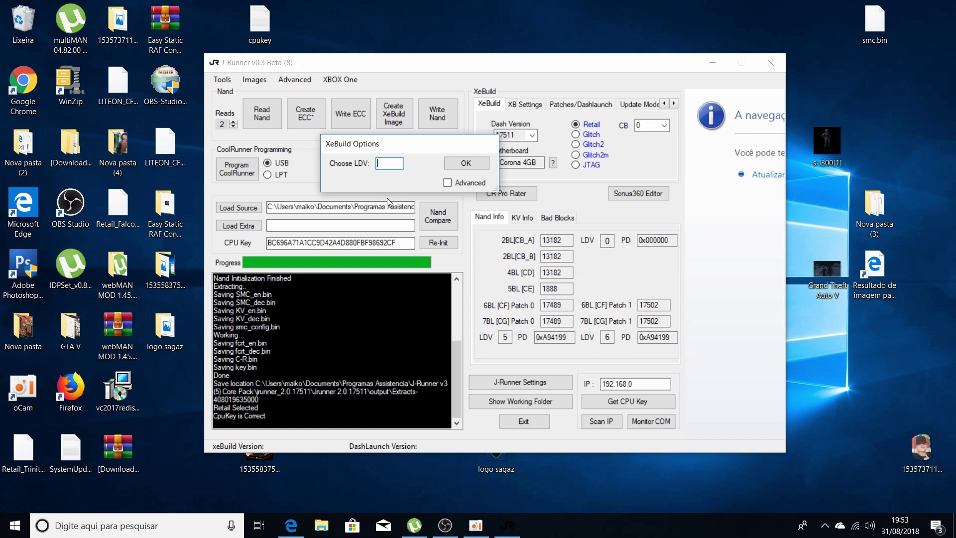
{"action": "type", "text": "3"}
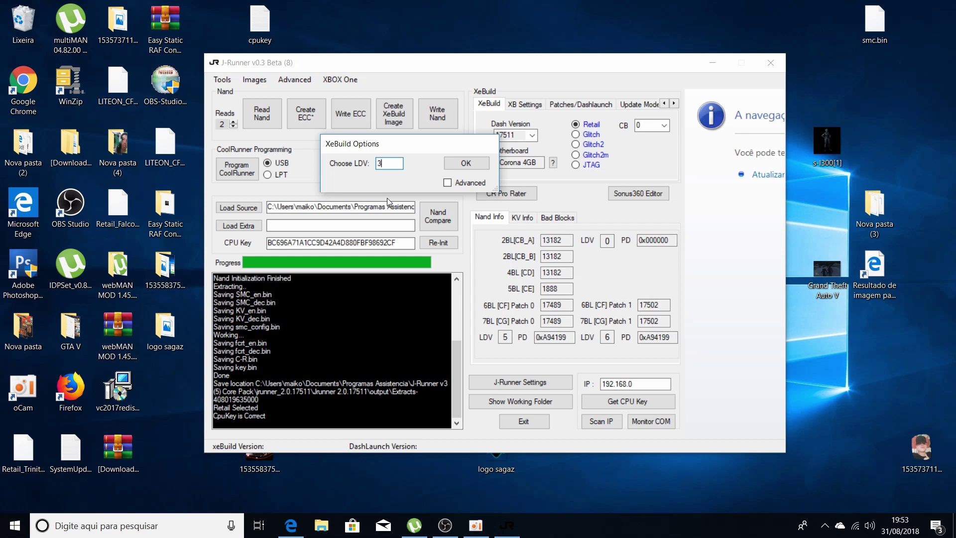
{"action": "left_click", "coordinate": [470, 165]}
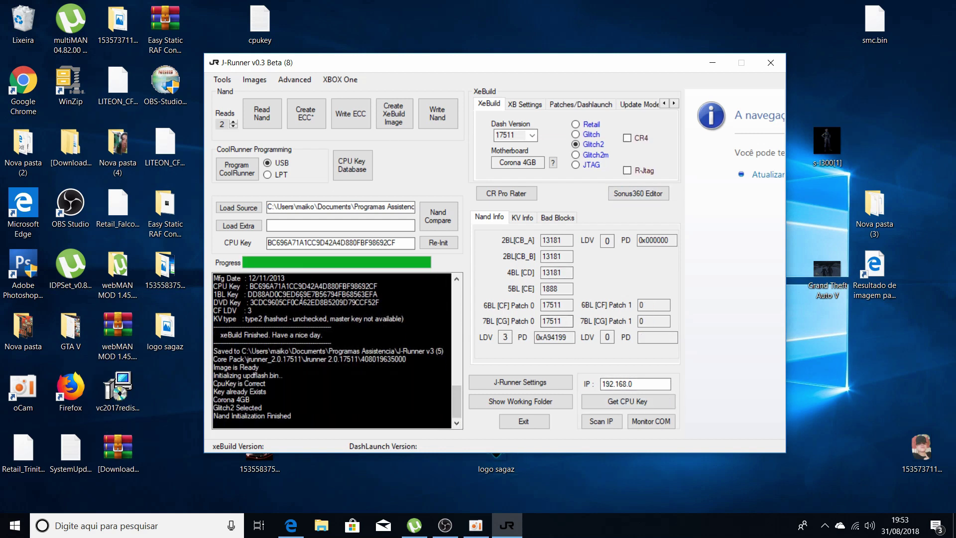
Minimize J-Runner and launch AutoGG from the AutoGG_0.9.4_v24_Rev.88_17526 folder in Programas Assistencia.
{"action": "left_click", "coordinate": [712, 64]}
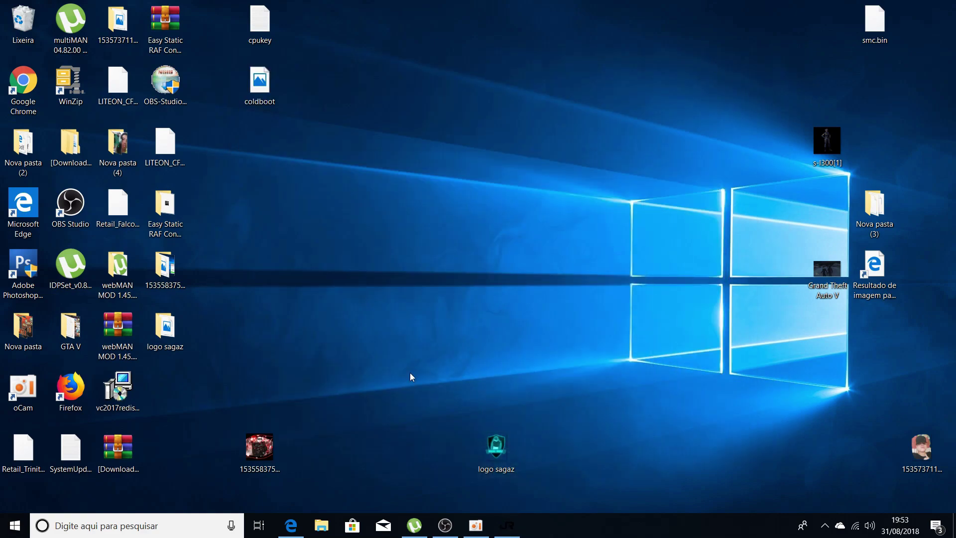
{"action": "left_click", "coordinate": [322, 526]}
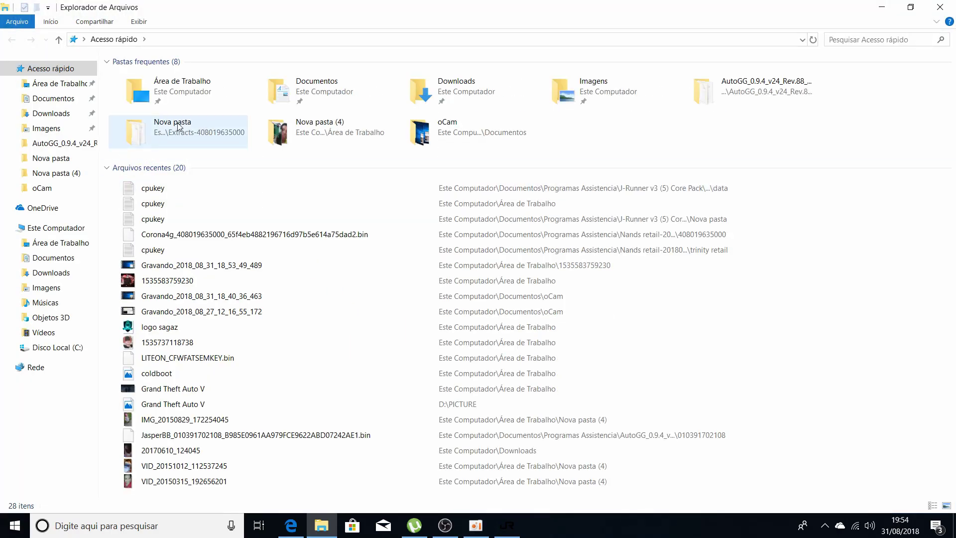
{"action": "double_click", "coordinate": [338, 94]}
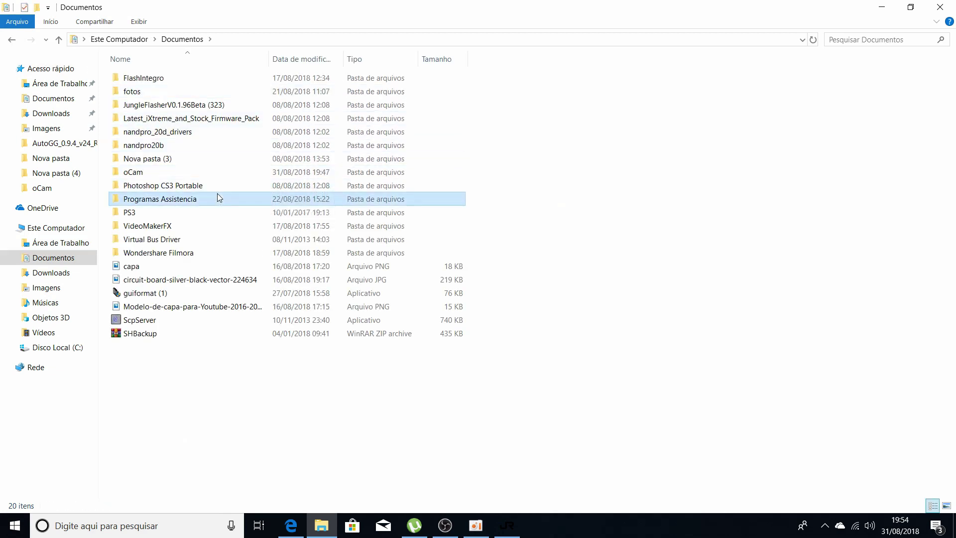
{"action": "double_click", "coordinate": [222, 197]}
{"action": "double_click", "coordinate": [240, 94]}
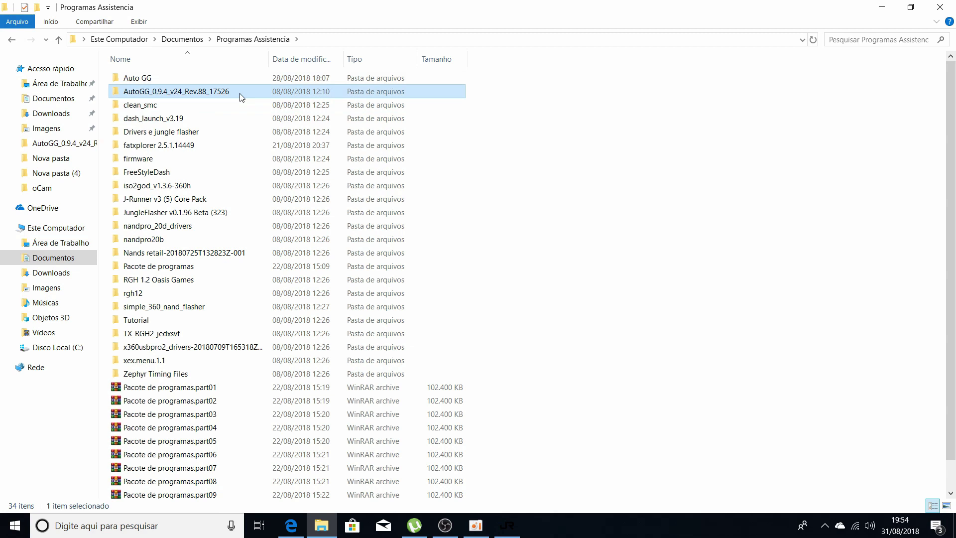
{"action": "double_click", "coordinate": [229, 79]}
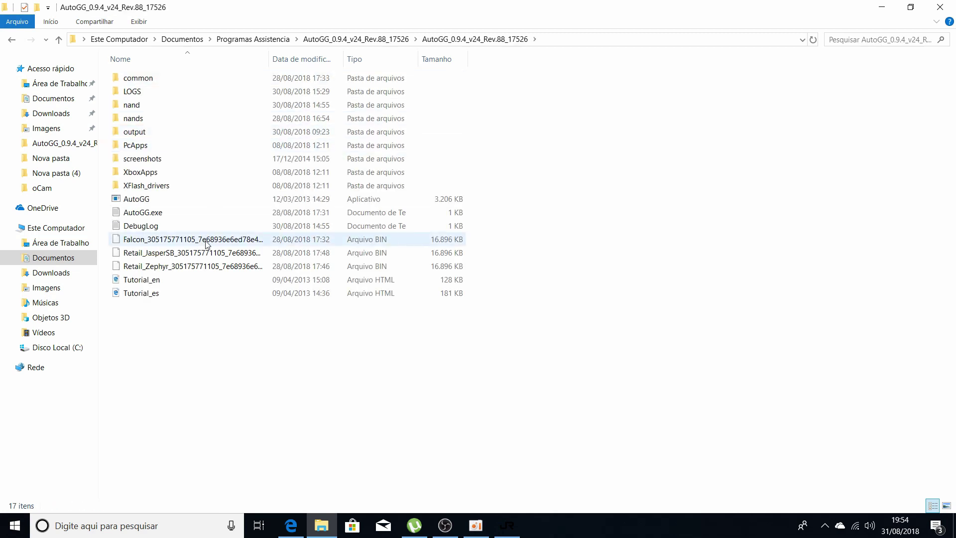
{"action": "double_click", "coordinate": [199, 200]}
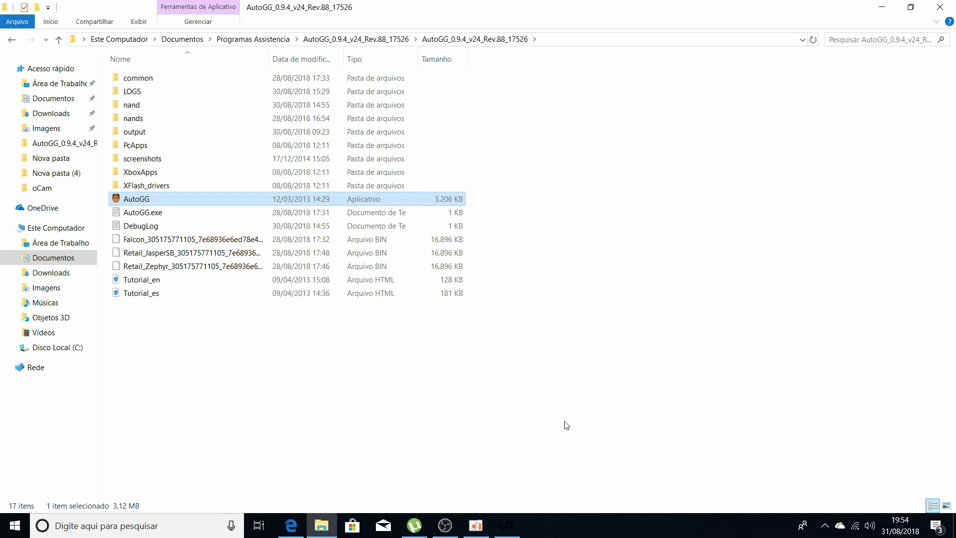
{"action": "key", "text": "Return"}
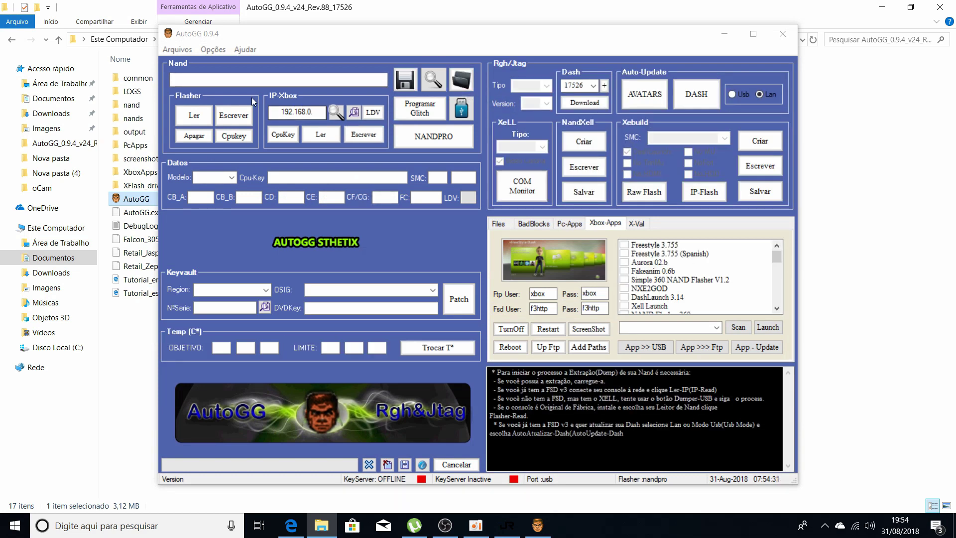
Load updflash.bin from the console's numbered folder in Jrunner 2.0.17511 as the NAND and accept the backup copy.
{"action": "left_click", "coordinate": [467, 81]}
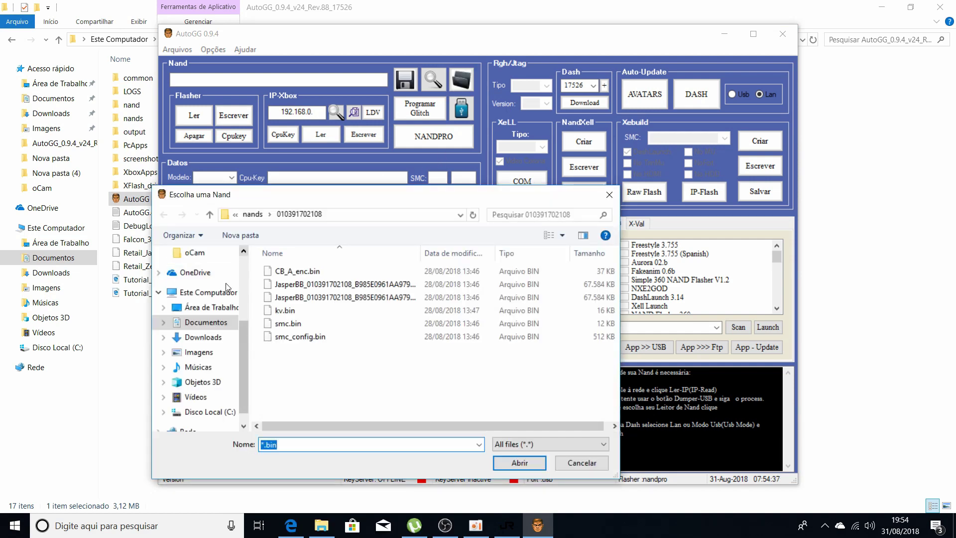
{"action": "left_click", "coordinate": [214, 323]}
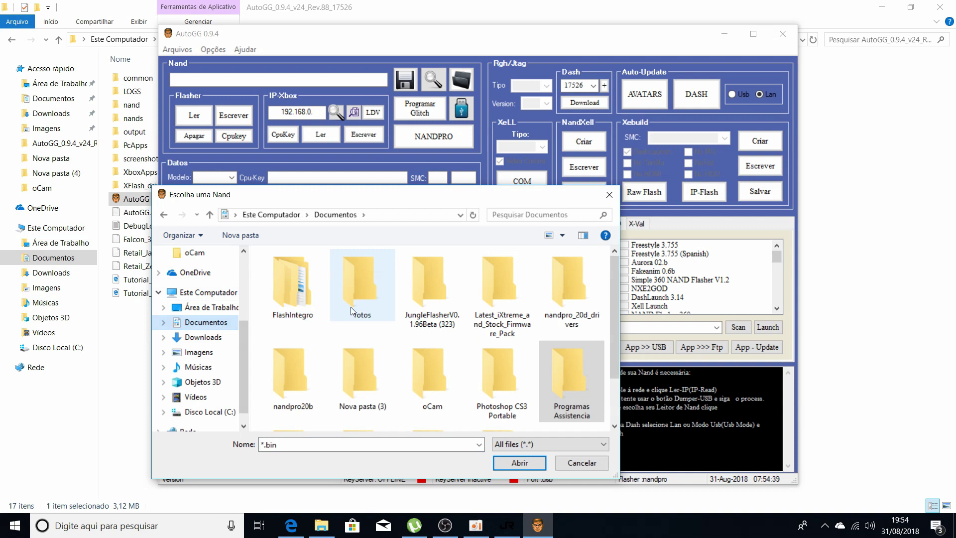
{"action": "double_click", "coordinate": [583, 369]}
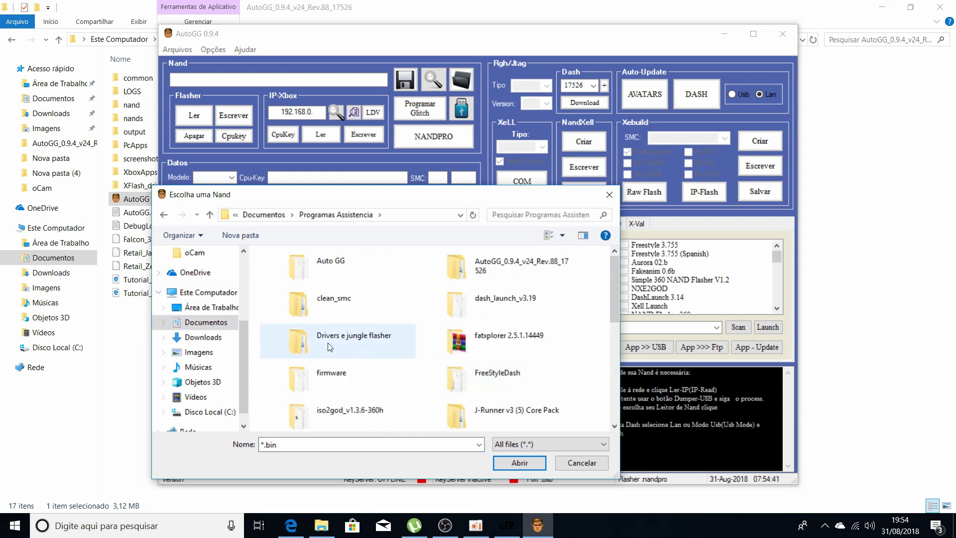
{"action": "double_click", "coordinate": [479, 405]}
{"action": "double_click", "coordinate": [400, 271]}
{"action": "double_click", "coordinate": [398, 268]}
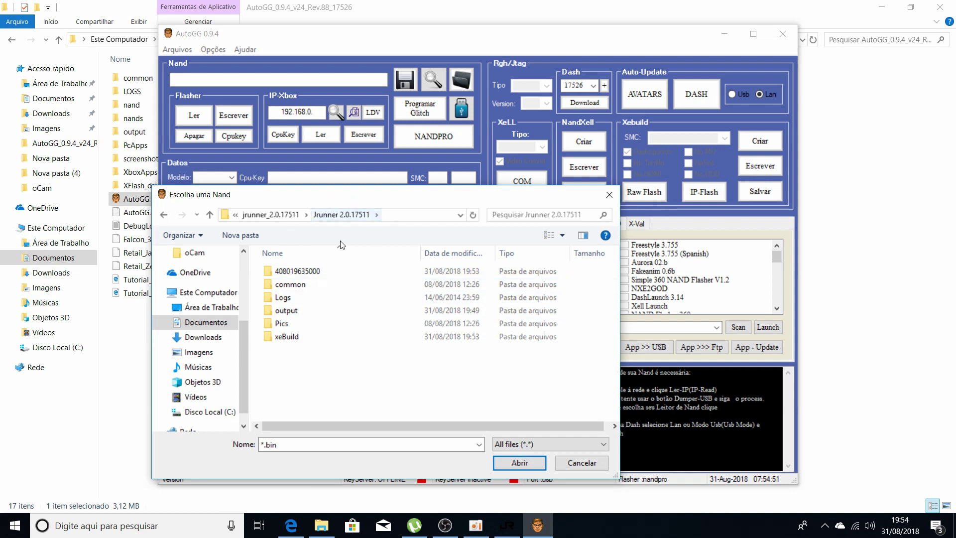
{"action": "double_click", "coordinate": [296, 272]}
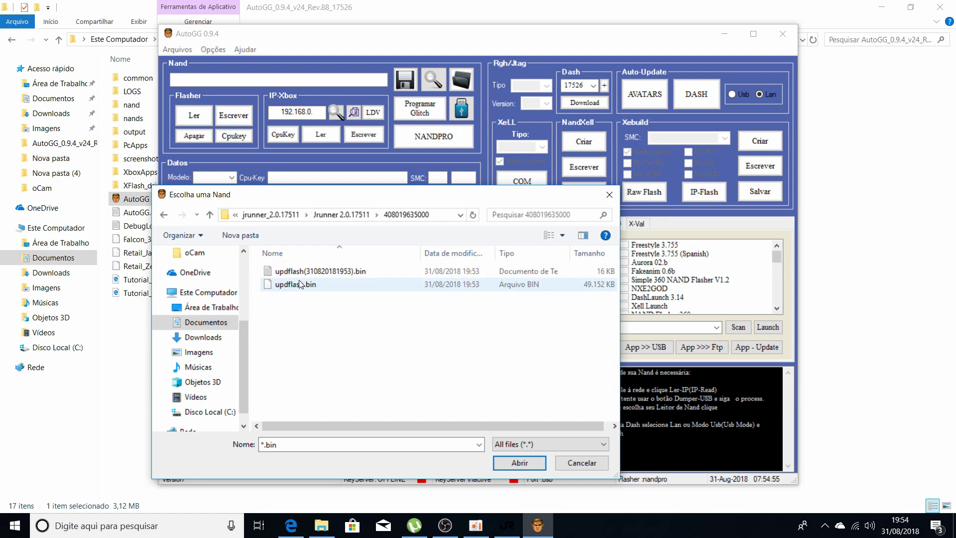
{"action": "double_click", "coordinate": [296, 284]}
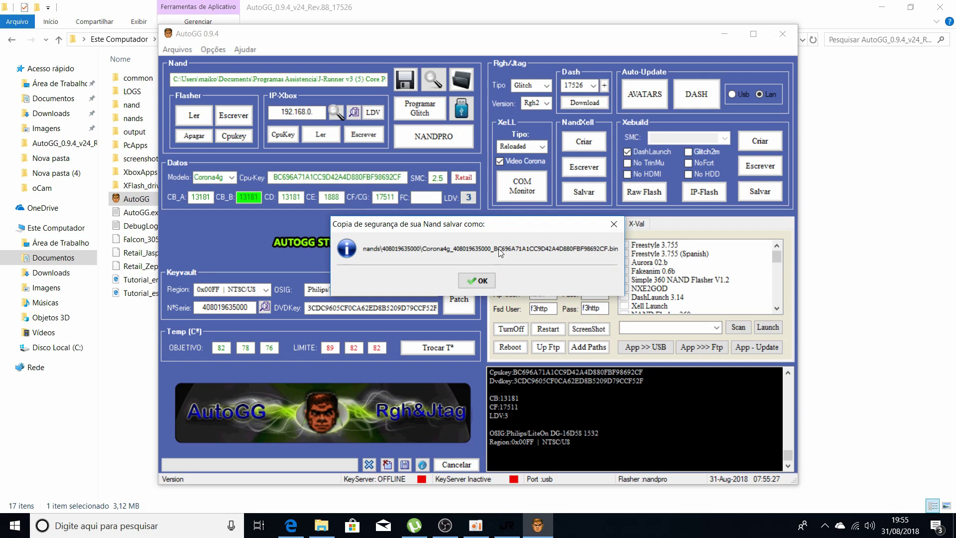
{"action": "left_click", "coordinate": [479, 282]}
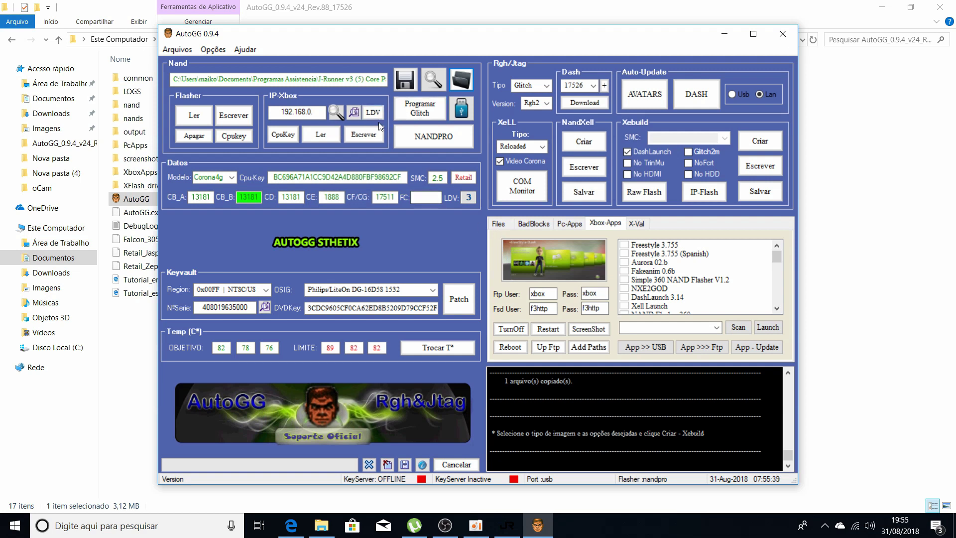
{"action": "left_click", "coordinate": [394, 198]}
{"action": "left_click_drag", "start_coordinate": [394, 198], "coordinate": [377, 198]}
{"action": "left_click", "coordinate": [396, 198]}
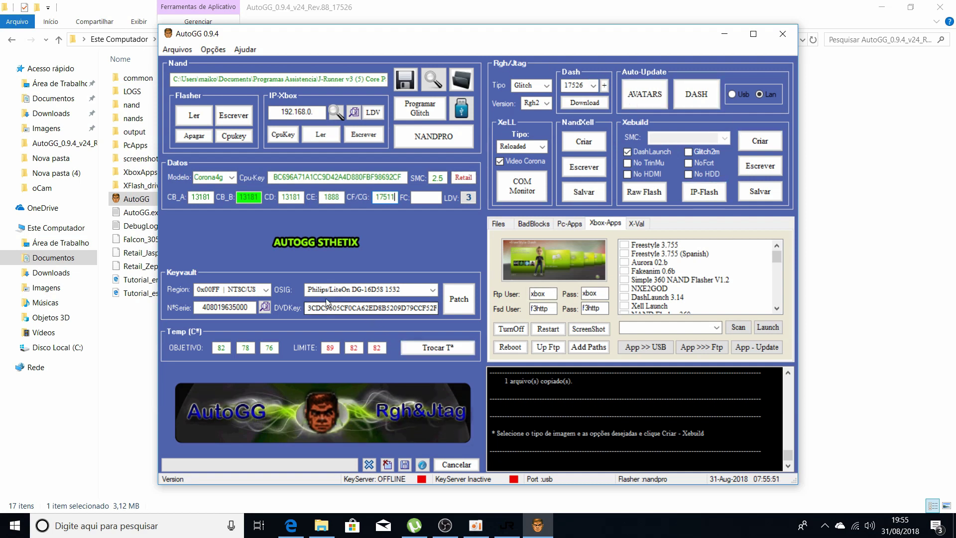
Set the keyvault's OSIG to Philips/LiteOn DG-16D48 0272 and patch the keyvault.
{"action": "left_click", "coordinate": [361, 296]}
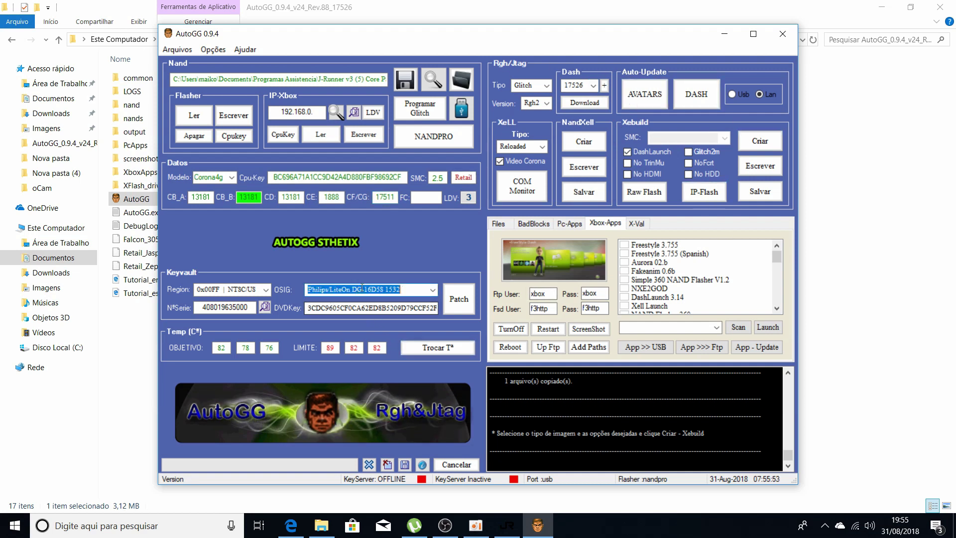
{"action": "left_click", "coordinate": [404, 287]}
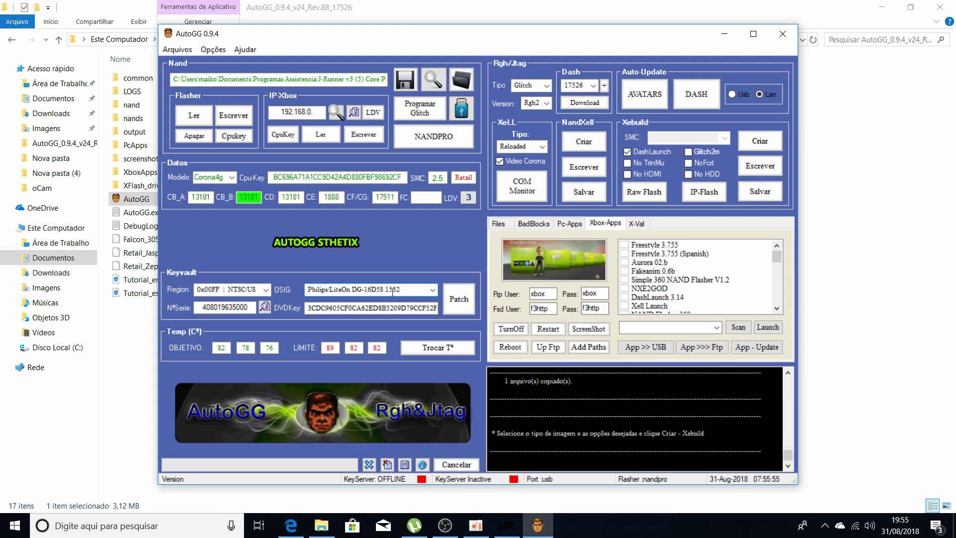
{"action": "left_click_drag", "start_coordinate": [404, 290], "coordinate": [398, 289]}
{"action": "left_click", "coordinate": [433, 289]}
{"action": "left_click", "coordinate": [396, 344]}
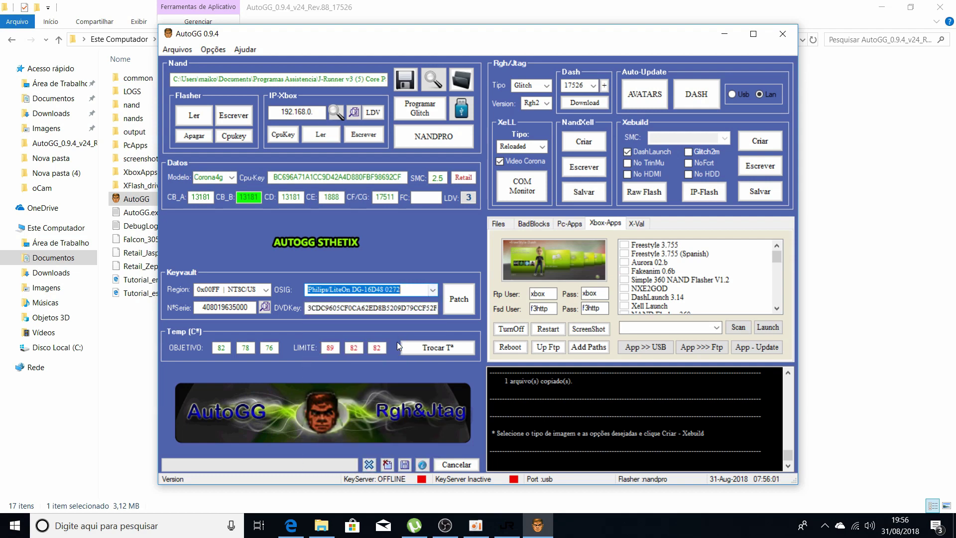
{"action": "left_click", "coordinate": [406, 292]}
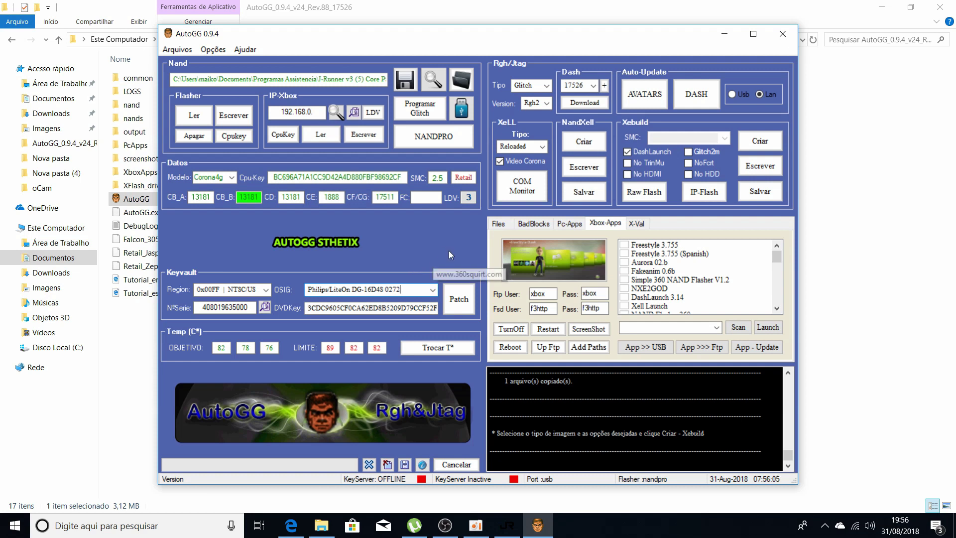
{"action": "left_click", "coordinate": [463, 300]}
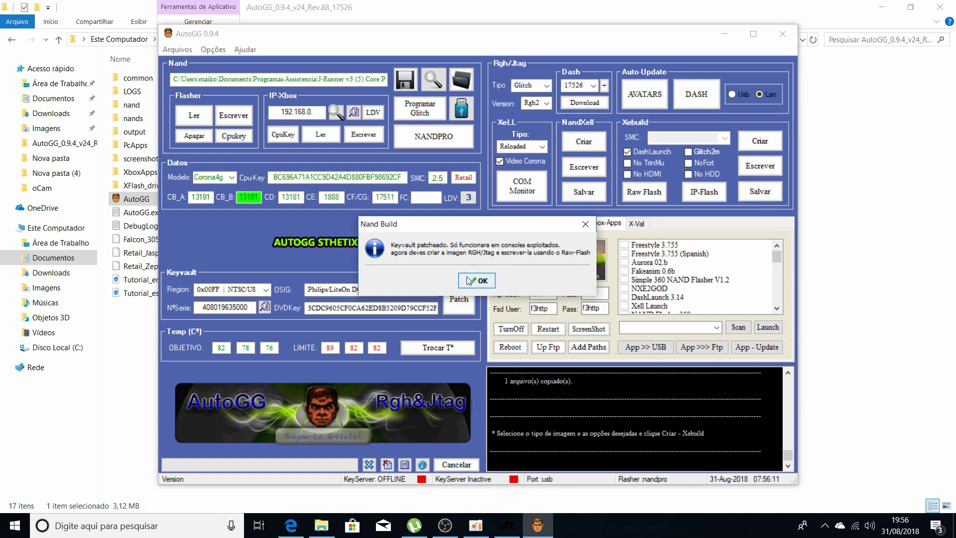
{"action": "left_click", "coordinate": [482, 281]}
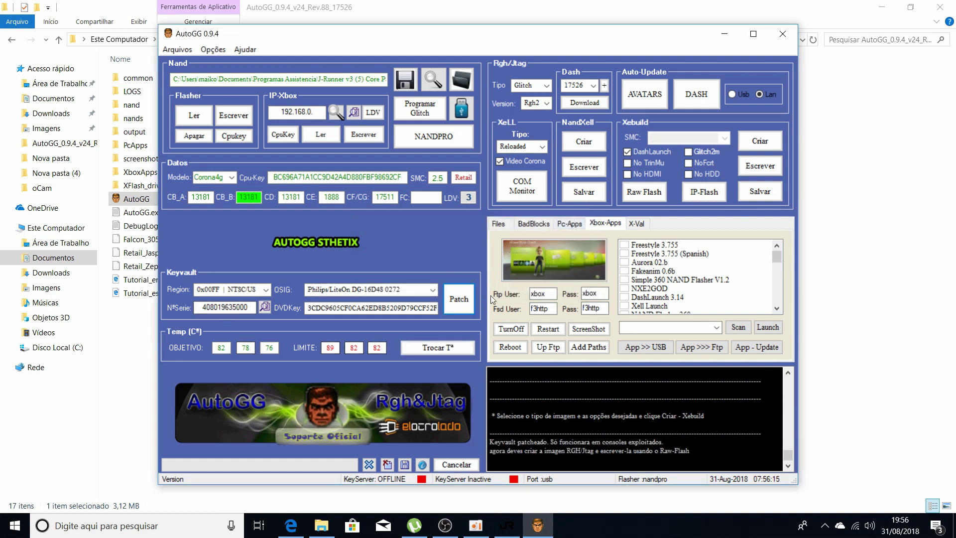
Enable NoFcrt and create the Xebuild image with the Winbond wb2k patches applied.
{"action": "left_click", "coordinate": [690, 164]}
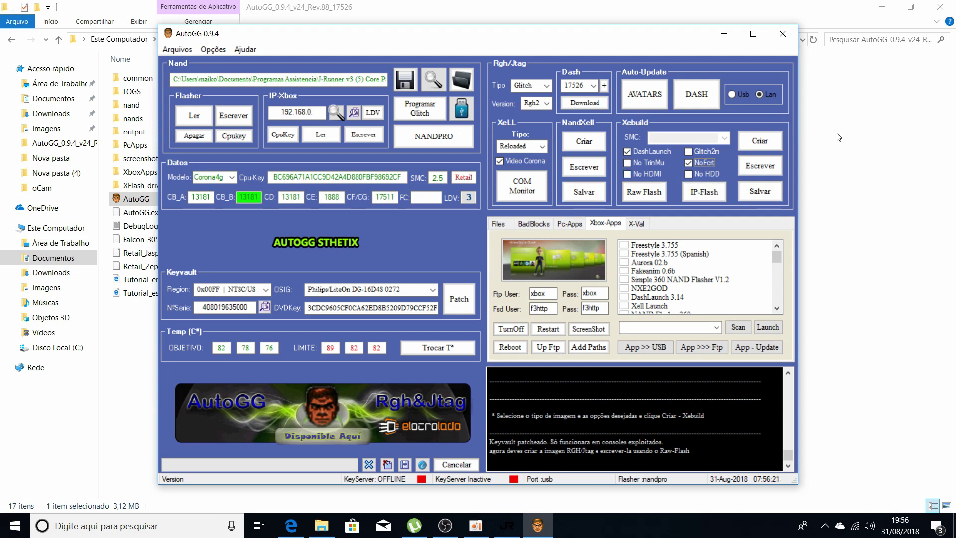
{"action": "left_click", "coordinate": [766, 144]}
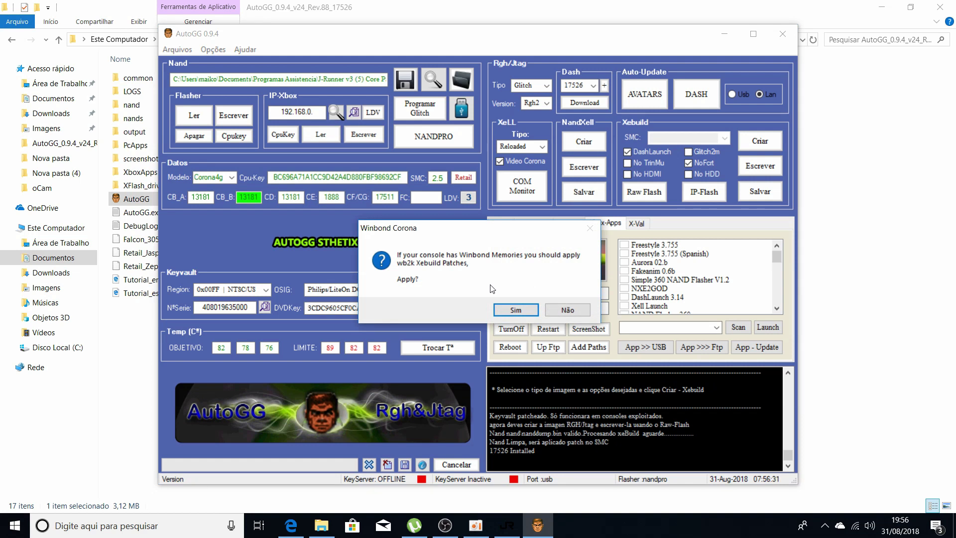
{"action": "left_click", "coordinate": [494, 307]}
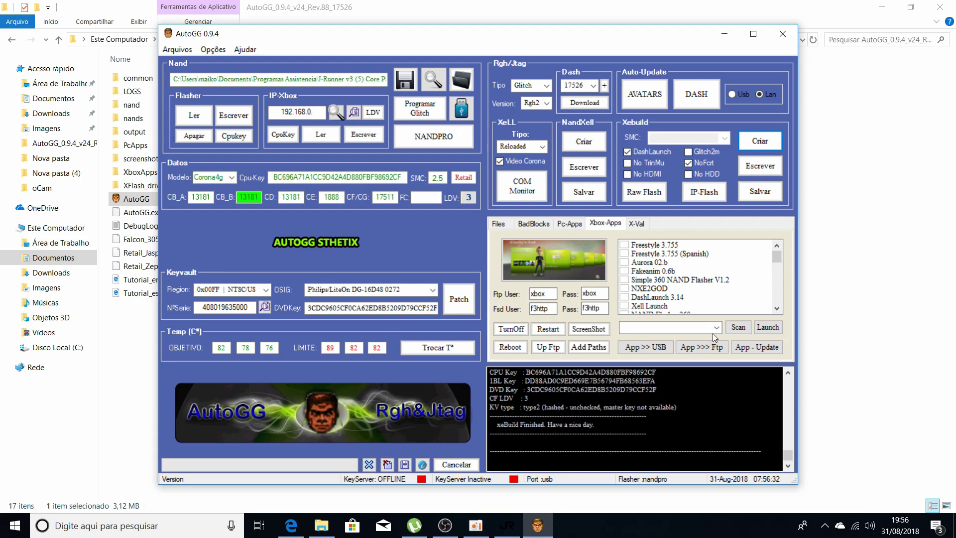
{"action": "left_click", "coordinate": [760, 166]}
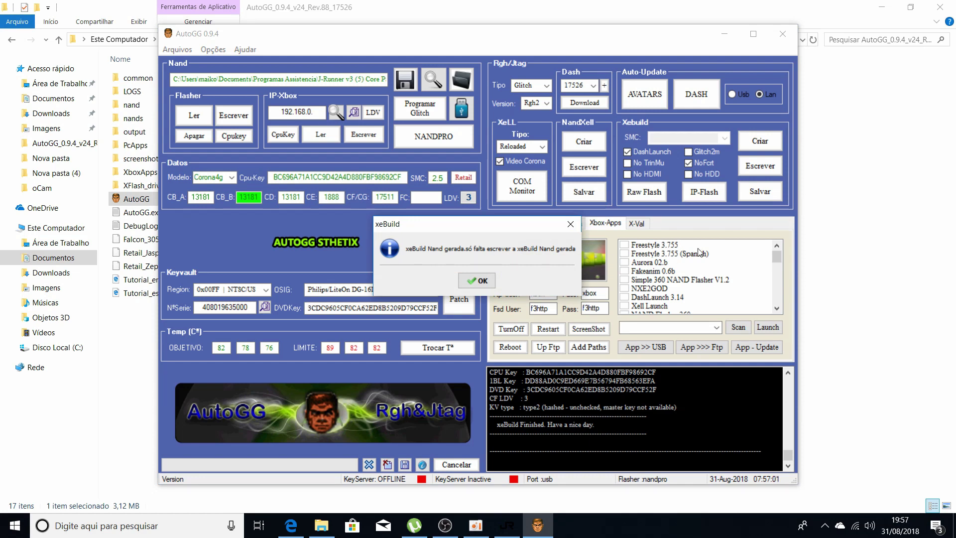
{"action": "left_click", "coordinate": [481, 282]}
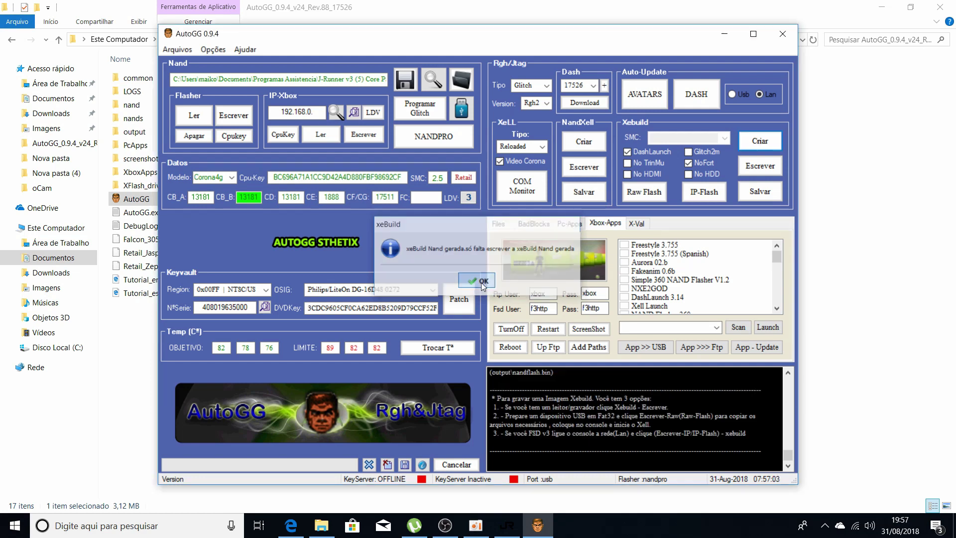
Save the generated Glitch_Corona4g image under its suggested name in the AutoGG_0.9.4_v24_Rev.88_17526 folder, then minimize the folder window.
{"action": "left_click", "coordinate": [778, 194]}
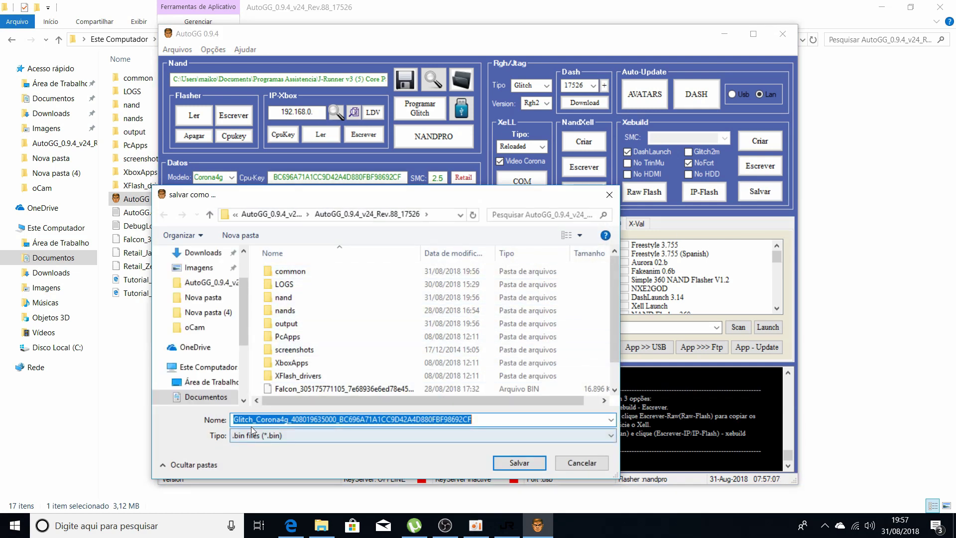
{"action": "left_click", "coordinate": [540, 465]}
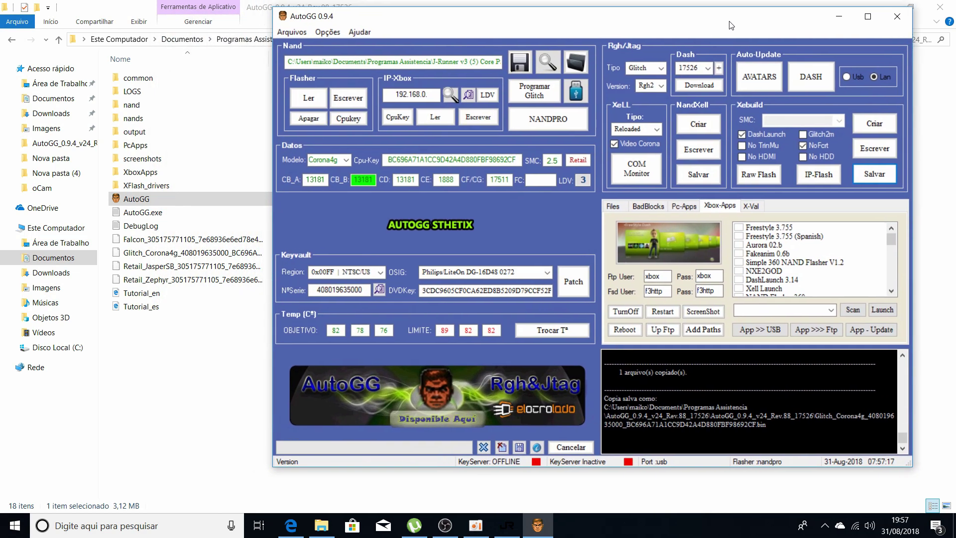
{"action": "left_click_drag", "start_coordinate": [731, 25], "coordinate": [612, 31]}
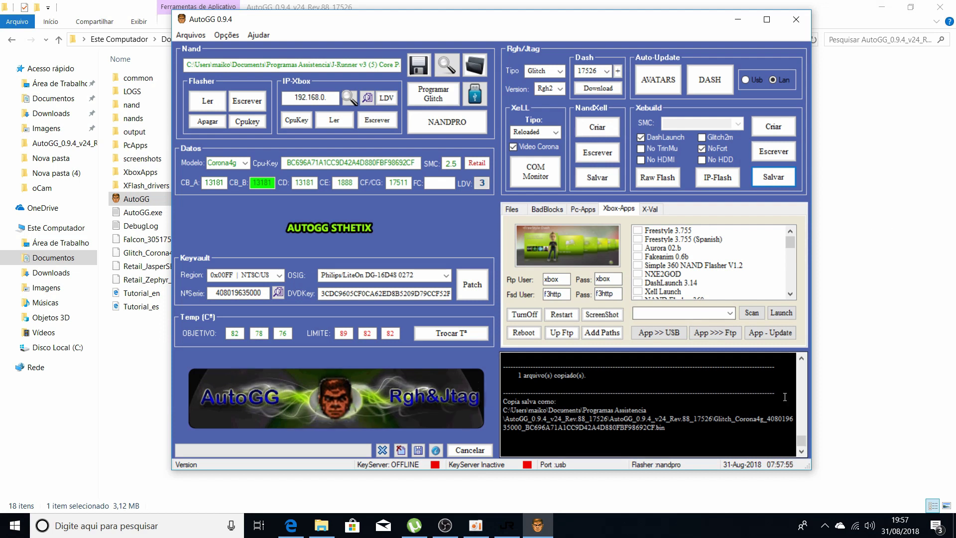
{"action": "left_click", "coordinate": [885, 18]}
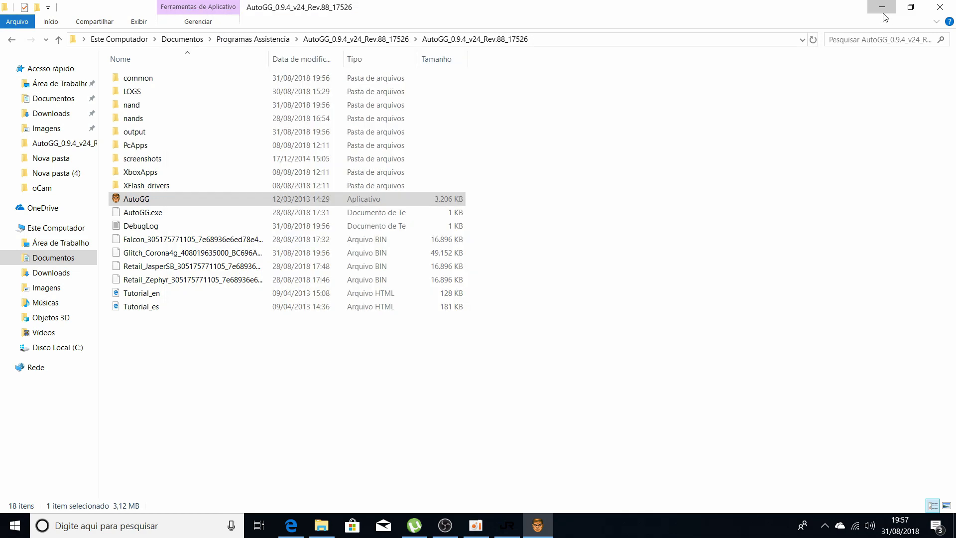
{"action": "left_click", "coordinate": [883, 14]}
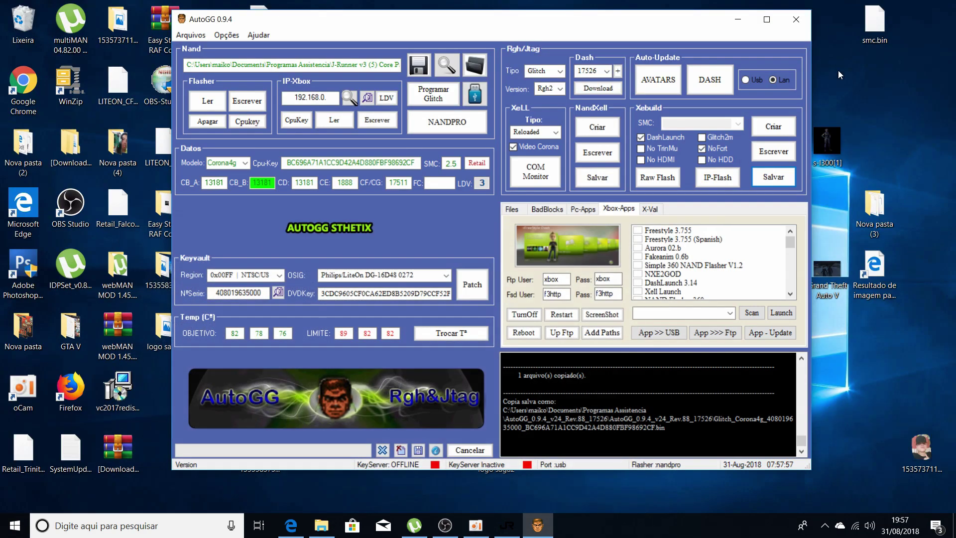
{"action": "left_click", "coordinate": [477, 526]}
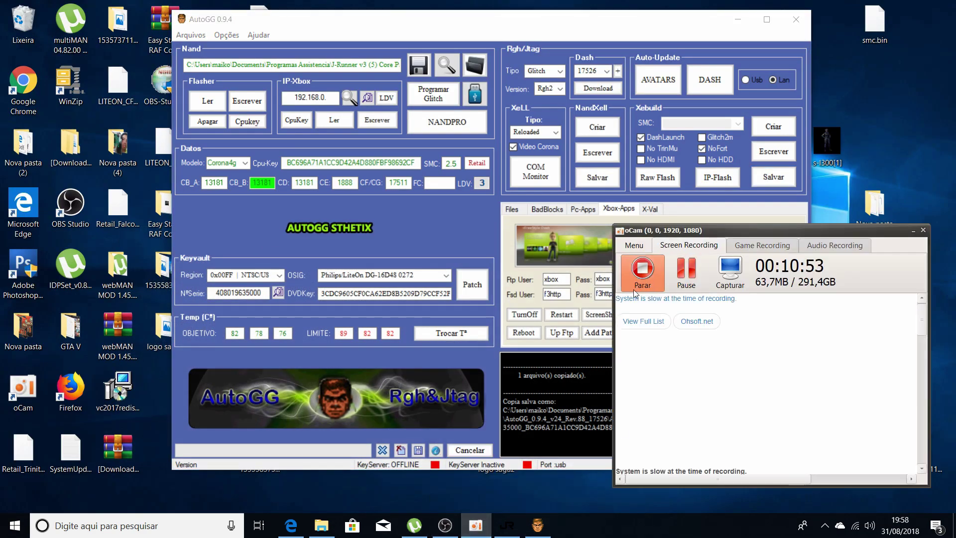